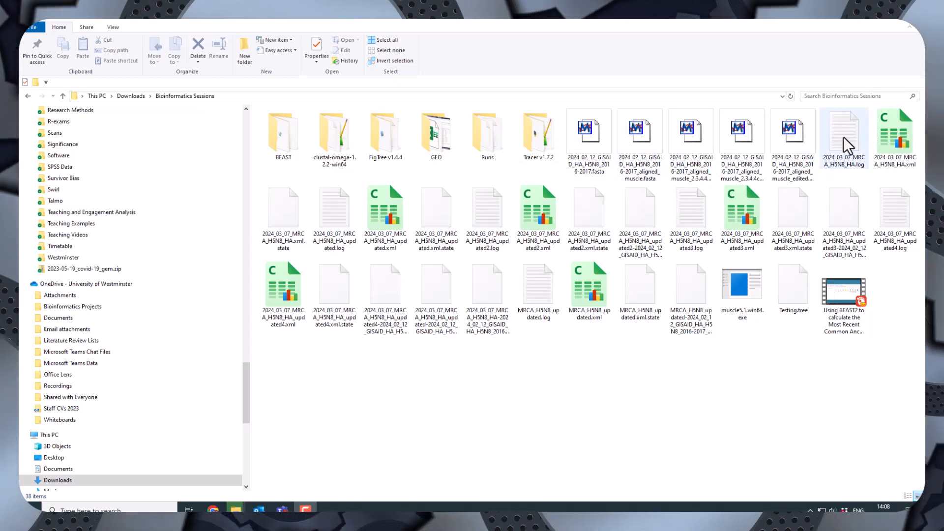
Open the log file 2024_03_07_MRCA_H5N8_HA.log in Notepad++ to examine its contents.
{"action": "right_click", "coordinate": [828, 128]}
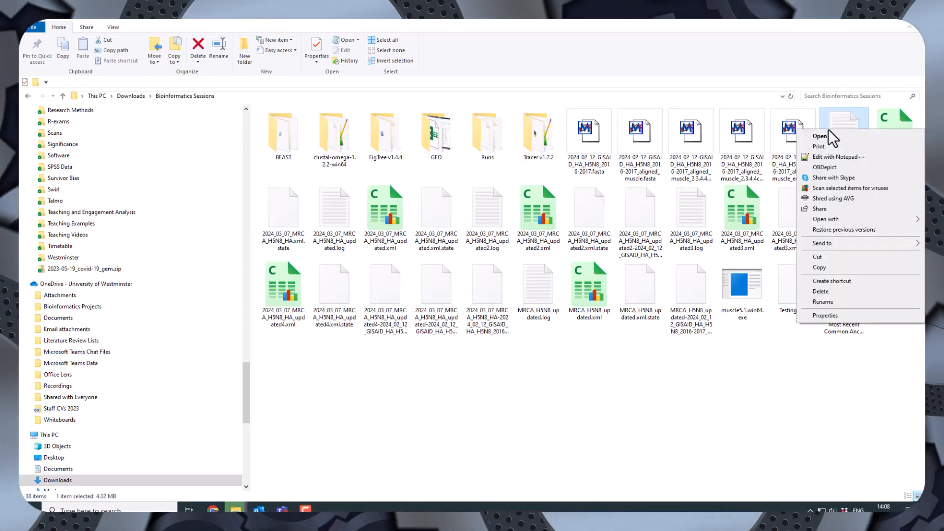
{"action": "left_click", "coordinate": [842, 156]}
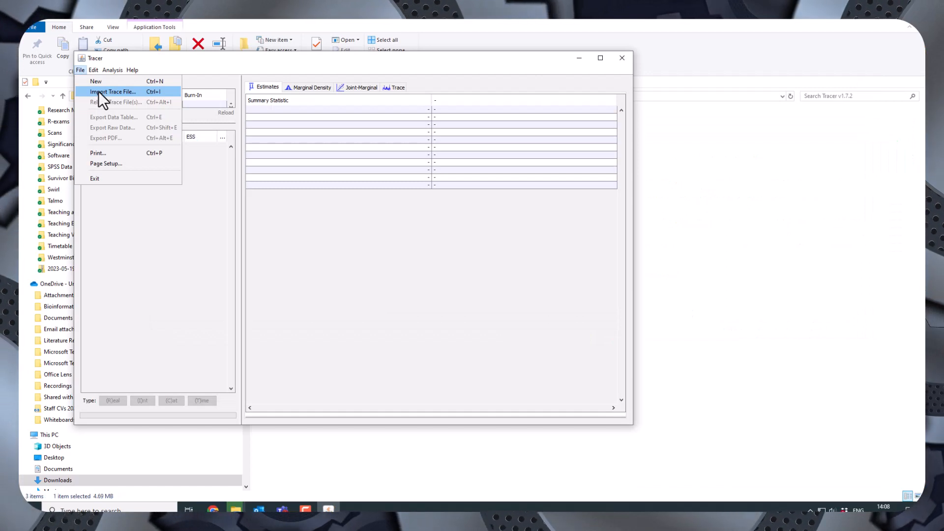
In Tracer, import the trace file 2024_03_07_MRCA_H5N8_HA_updated.log from Downloads > Bioinformatics Sessions on Filesystem (D:).
{"action": "left_click", "coordinate": [155, 93]}
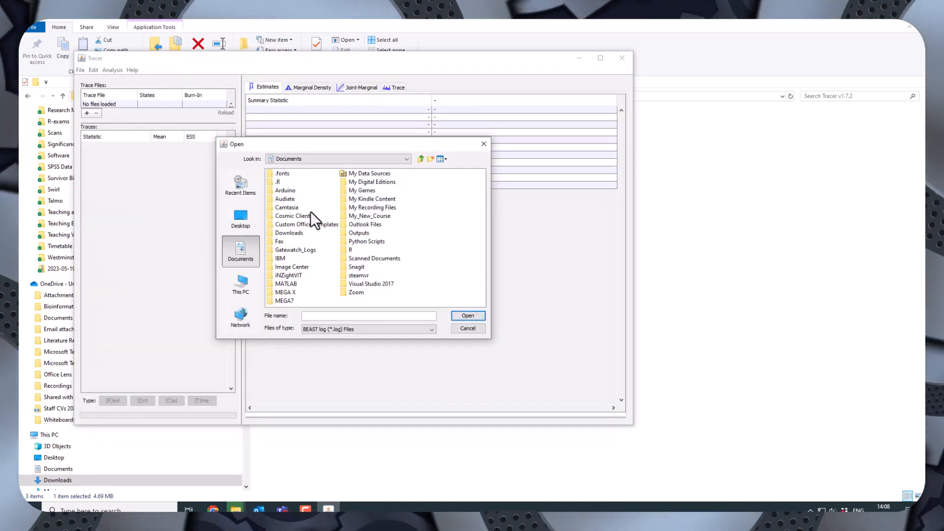
{"action": "left_click", "coordinate": [241, 284]}
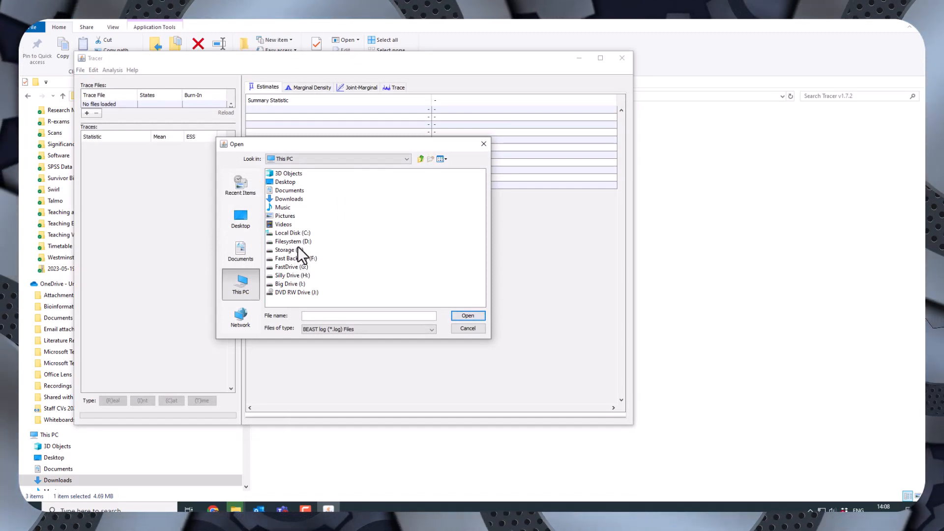
{"action": "double_click", "coordinate": [298, 241]}
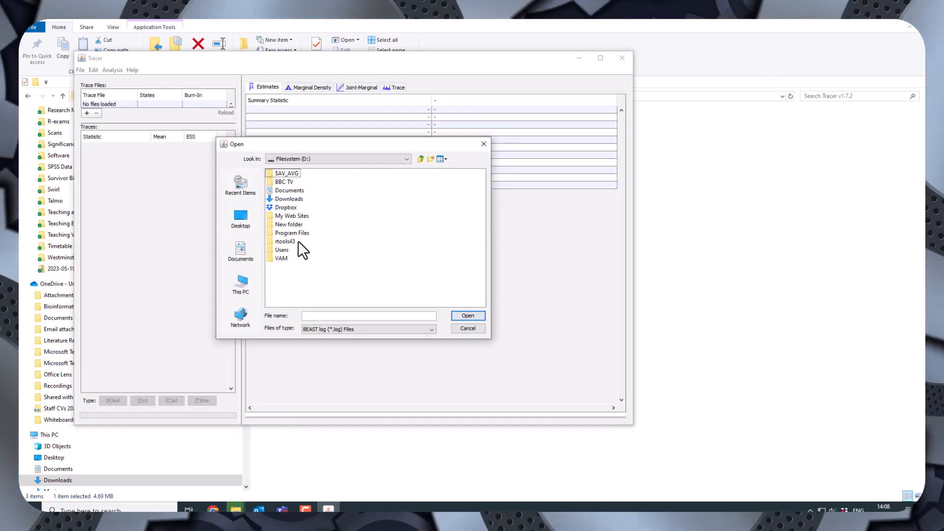
{"action": "double_click", "coordinate": [291, 199]}
{"action": "left_click", "coordinate": [283, 173]}
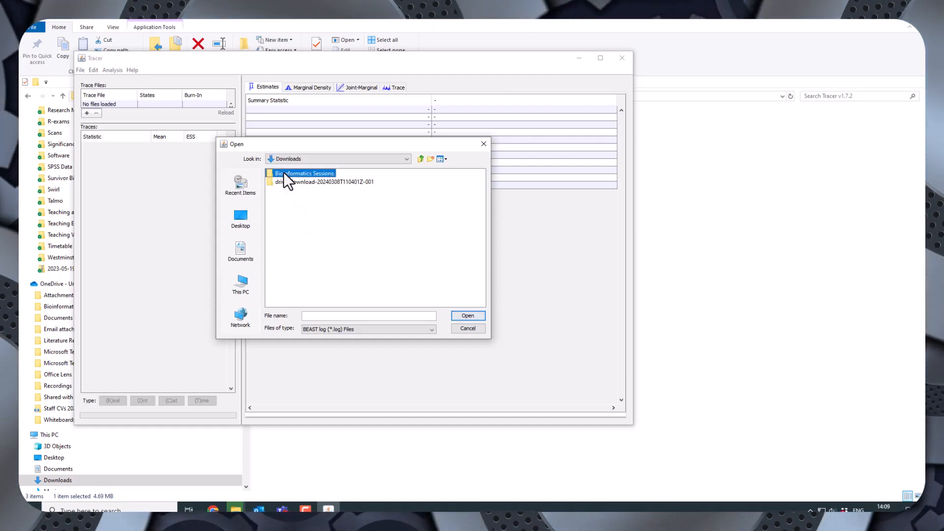
{"action": "double_click", "coordinate": [284, 173]}
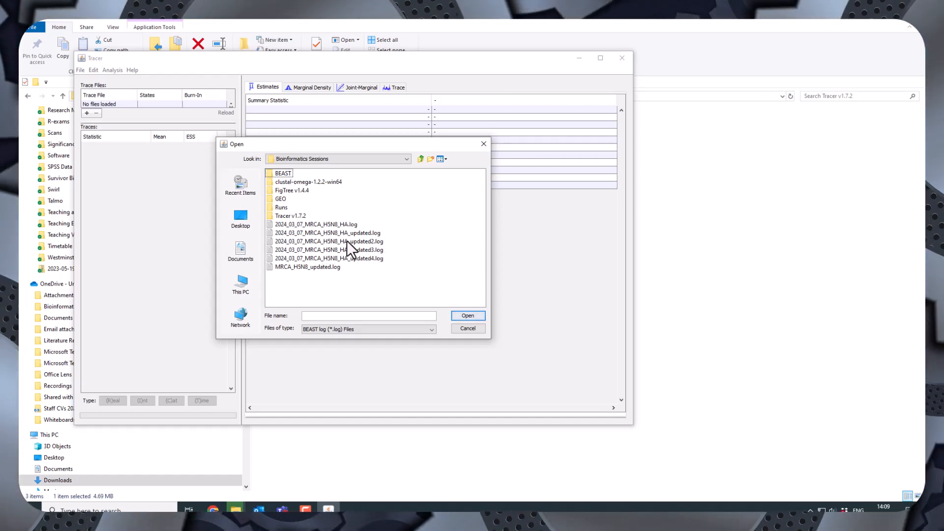
{"action": "left_click", "coordinate": [336, 225]}
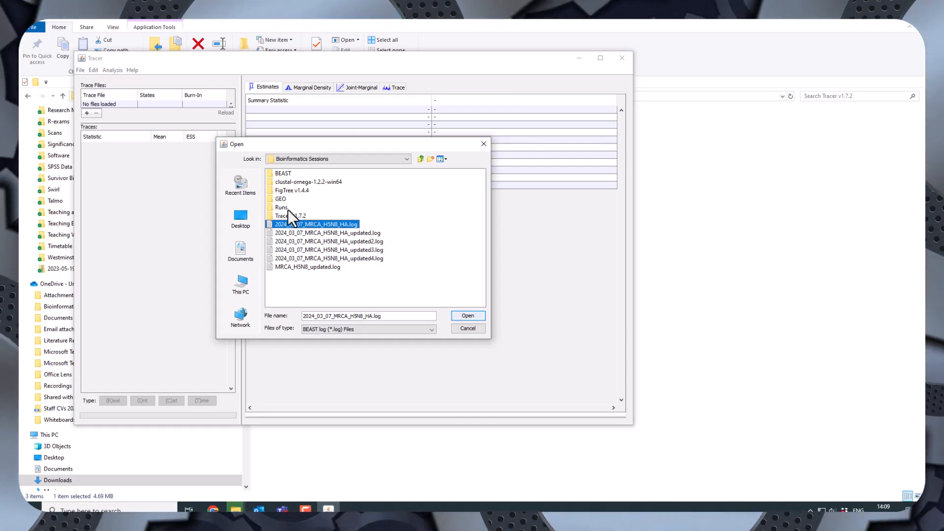
{"action": "left_click", "coordinate": [320, 232]}
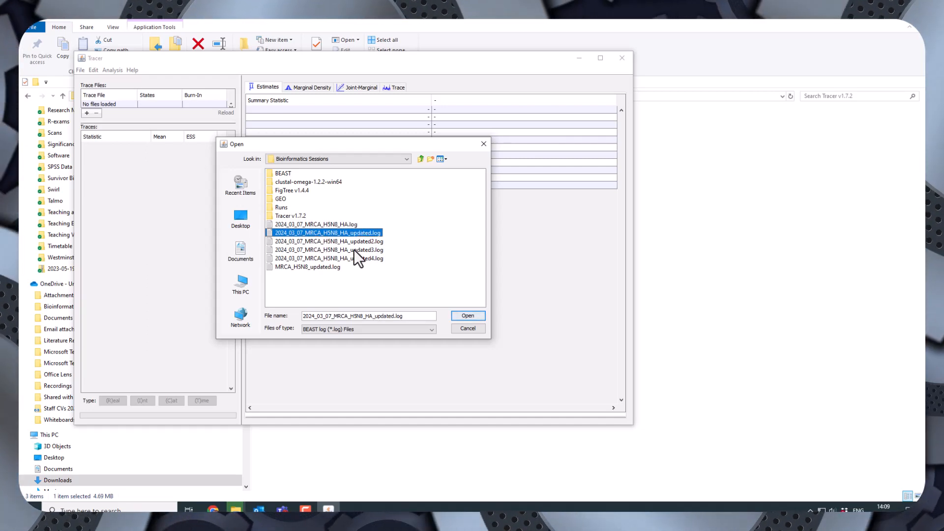
{"action": "left_click", "coordinate": [458, 315]}
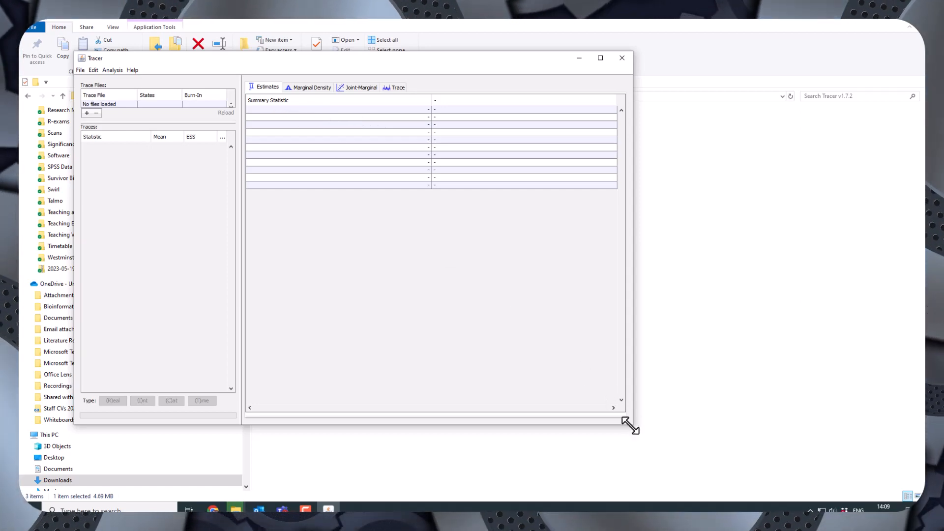
Enlarge the Tracer window and display the summary estimates for the Tree.height statistic.
{"action": "left_click_drag", "start_coordinate": [630, 426], "coordinate": [760, 438]}
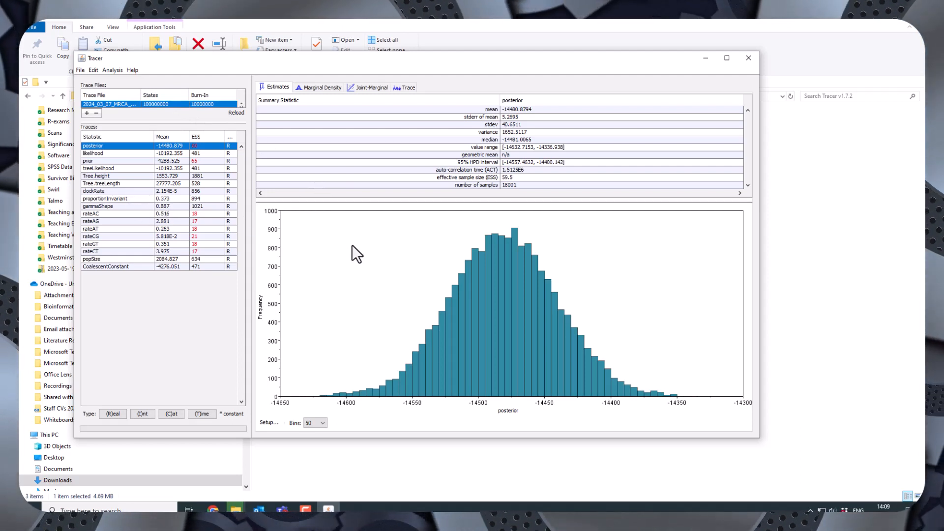
{"action": "left_click", "coordinate": [98, 176]}
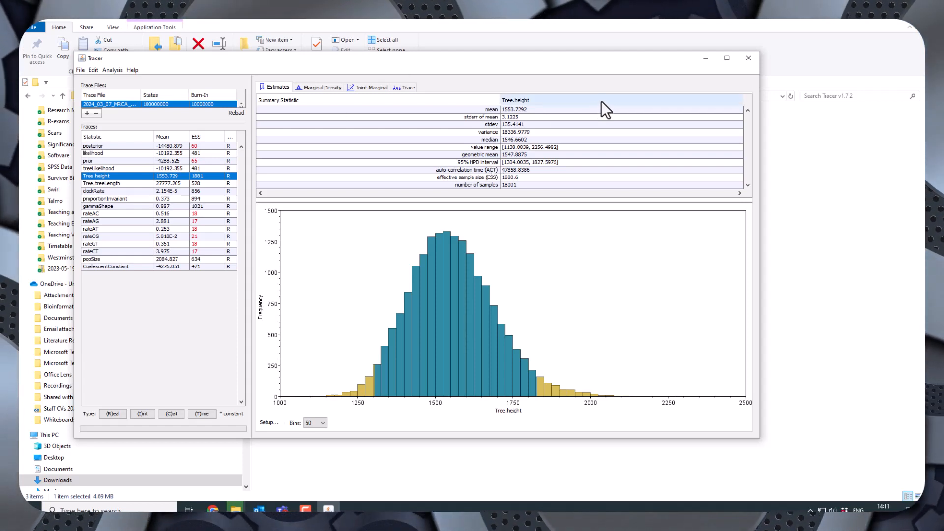
Import 2024_03_07_MRCA_H5N8_HA_updated2.log as an additional trace file to compare its Tree.height estimates.
{"action": "left_click", "coordinate": [83, 71]}
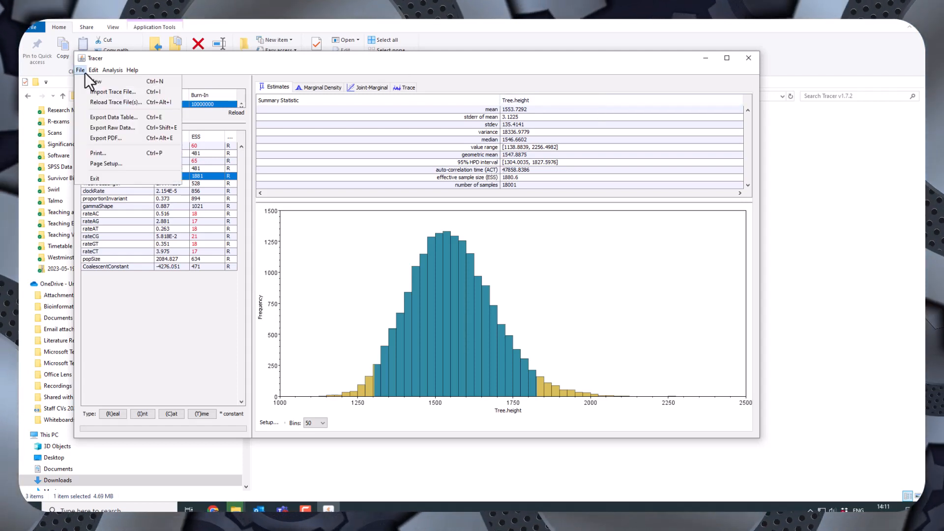
{"action": "left_click", "coordinate": [99, 92]}
{"action": "left_click", "coordinate": [405, 240]}
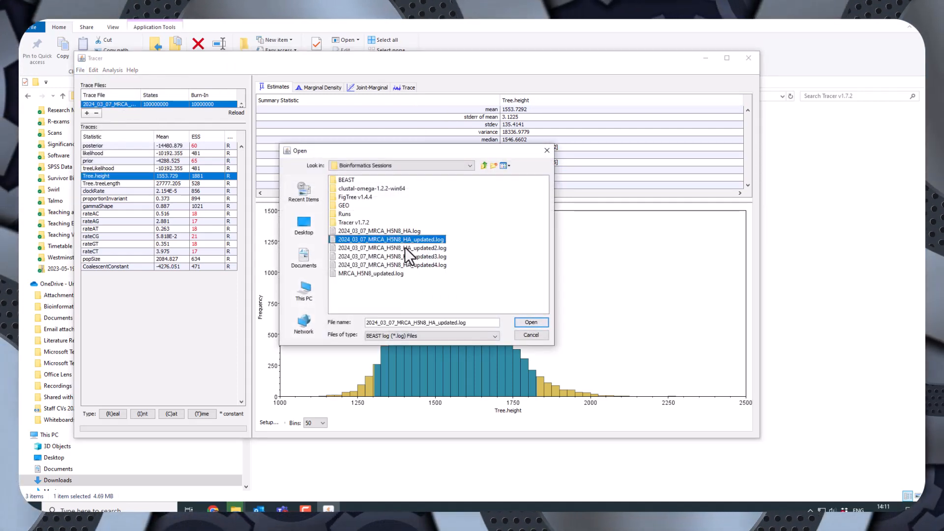
{"action": "left_click", "coordinate": [405, 247]}
{"action": "left_click", "coordinate": [529, 323]}
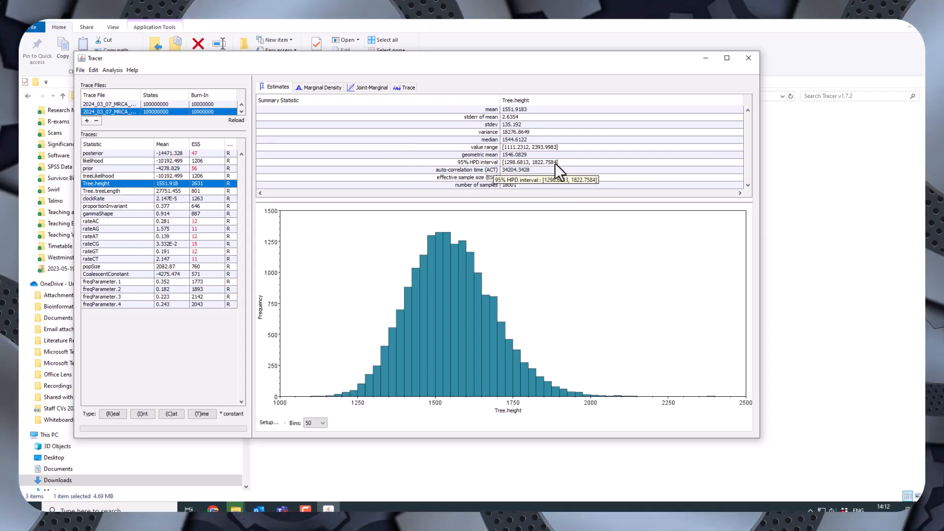
Add the trace file 2024_03_07_MRCA_H5N8_HA_updated3.log to the loaded runs.
{"action": "left_click", "coordinate": [80, 69]}
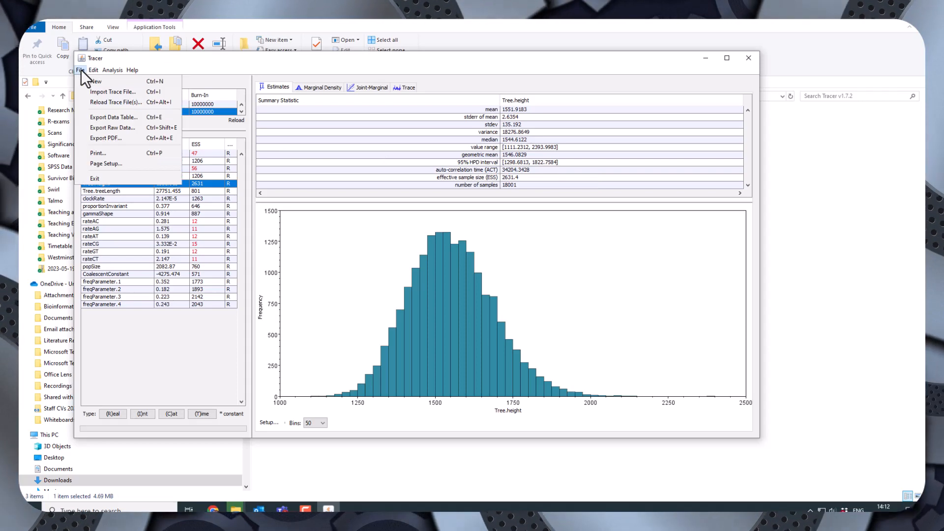
{"action": "left_click", "coordinate": [105, 93]}
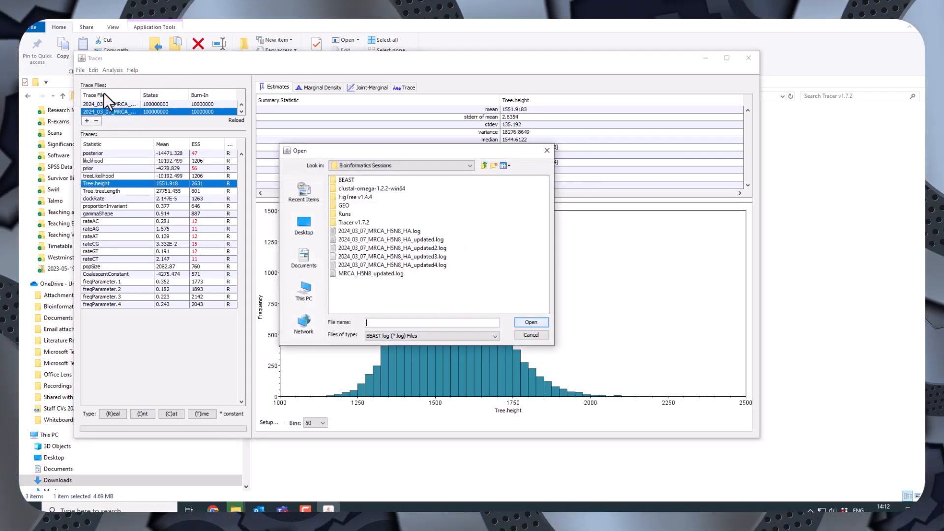
{"action": "left_click", "coordinate": [426, 256]}
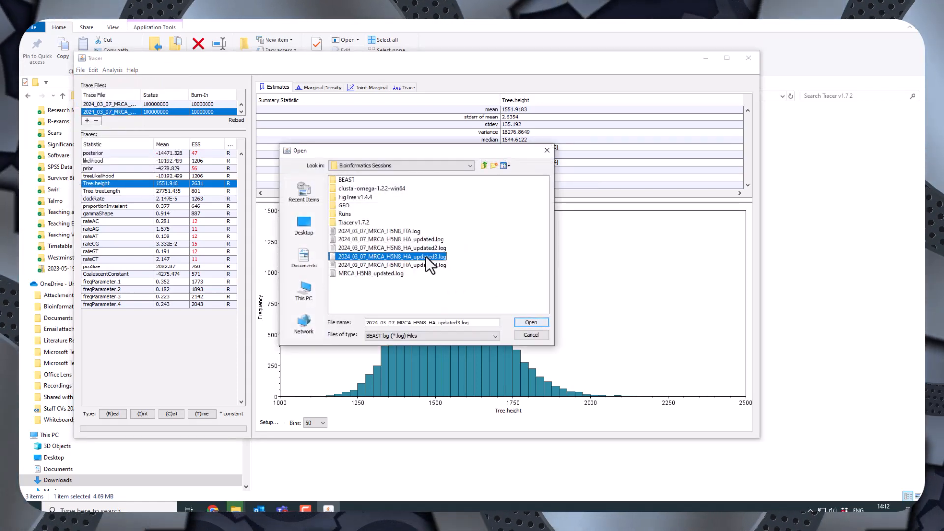
{"action": "left_click", "coordinate": [531, 322]}
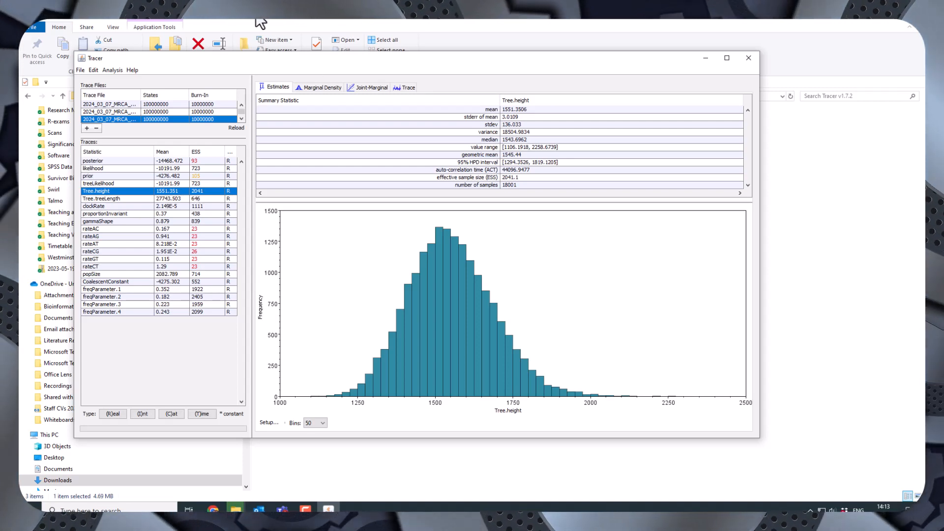
Add the trace file 2024_03_07_MRCA_H5N8_HA_updated4.log to the loaded runs.
{"action": "left_click", "coordinate": [80, 70]}
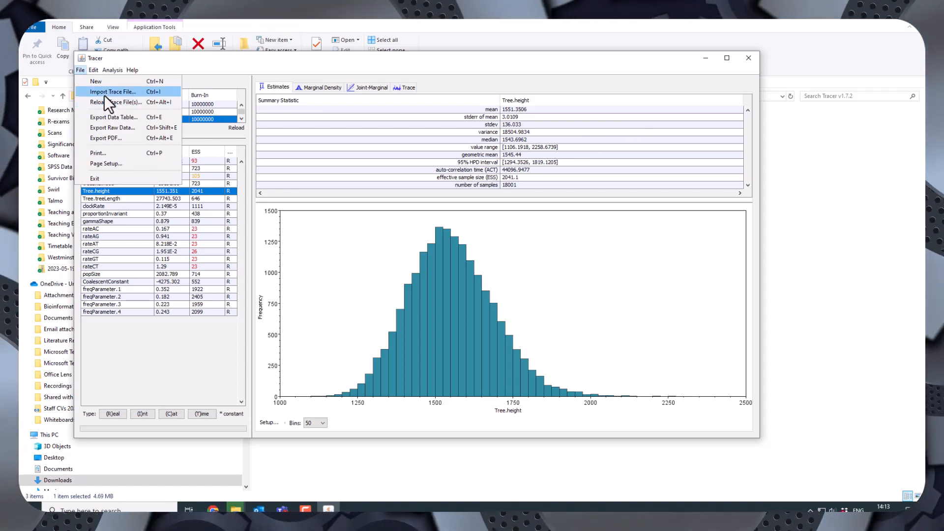
{"action": "left_click", "coordinate": [104, 93]}
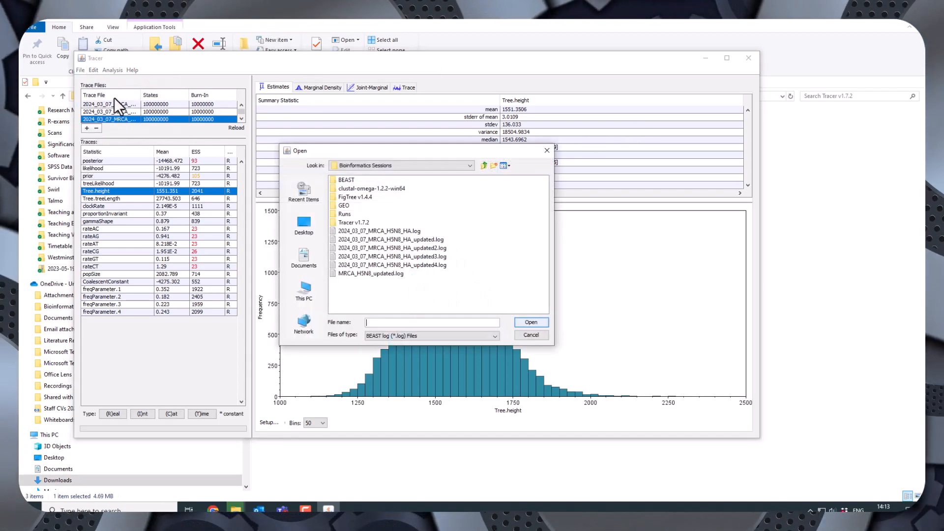
{"action": "left_click", "coordinate": [435, 266]}
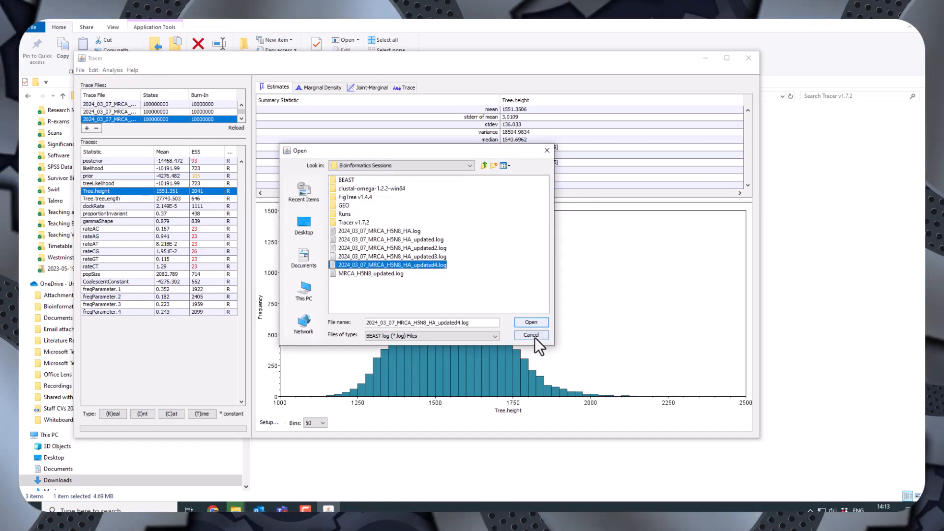
{"action": "left_click", "coordinate": [531, 322]}
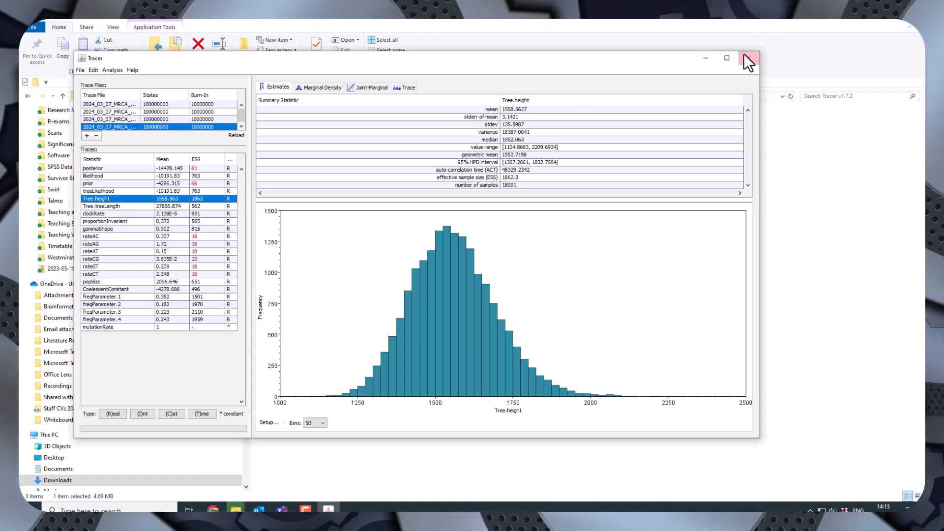
Import the original run's trace file, 2024_03_07_MRCA_H5N8_HA.log, alongside the updated runs.
{"action": "left_click", "coordinate": [80, 70]}
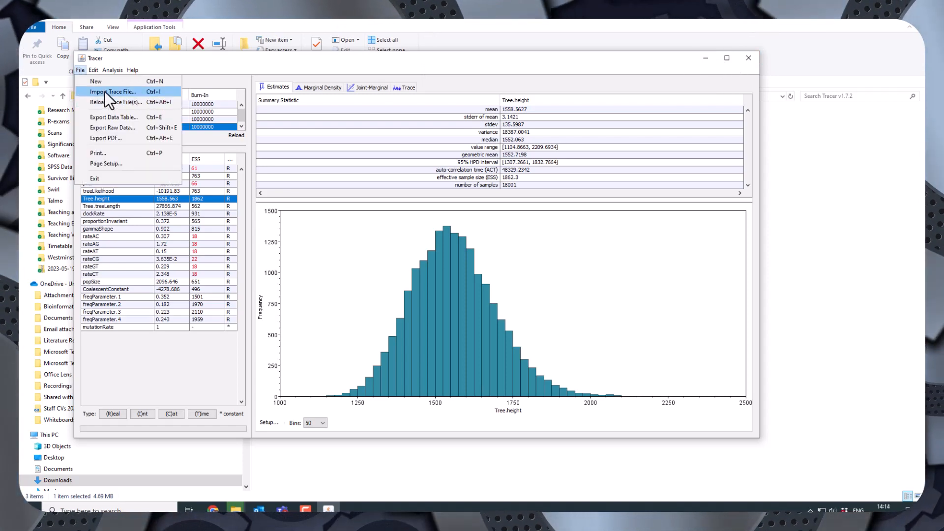
{"action": "left_click", "coordinate": [105, 91]}
{"action": "left_click", "coordinate": [406, 232]}
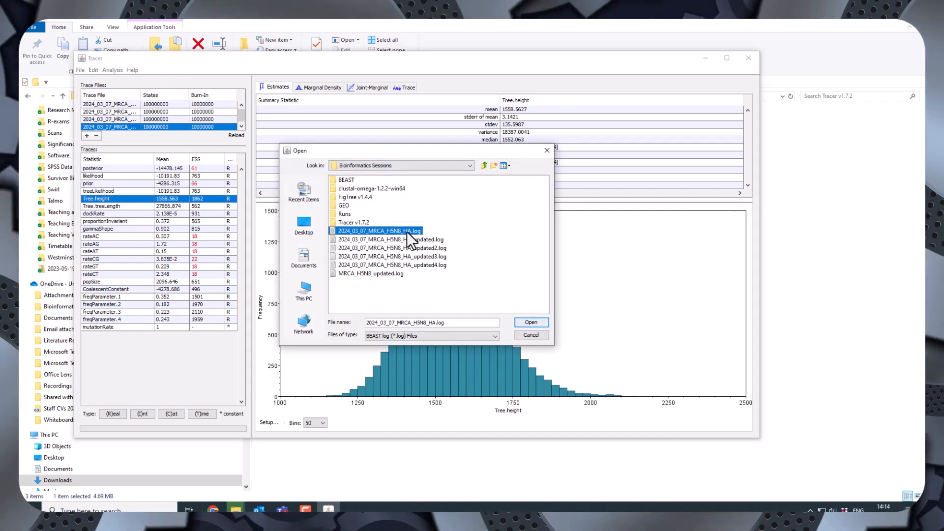
{"action": "left_click", "coordinate": [530, 323]}
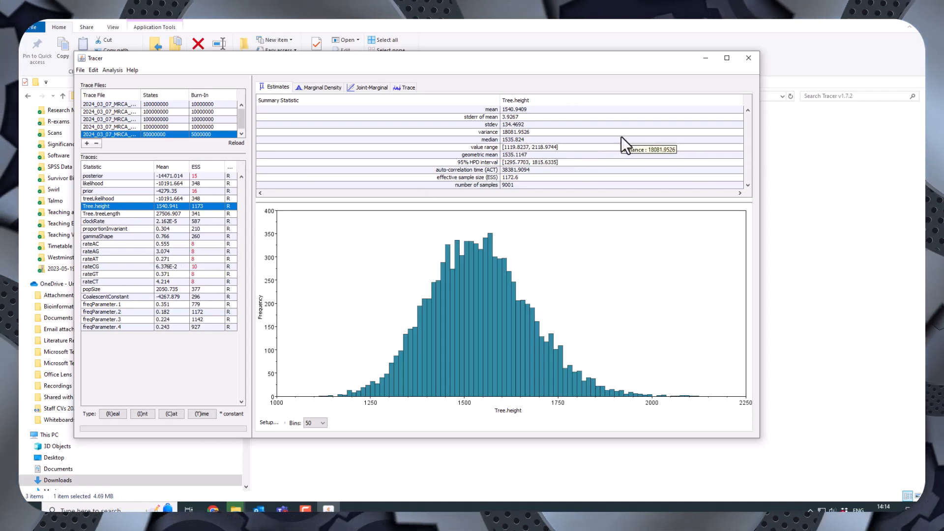
Import the trace file MRCA_H5N8_updated.log from the Runs folder inside Bioinformatics Sessions.
{"action": "left_click", "coordinate": [80, 70]}
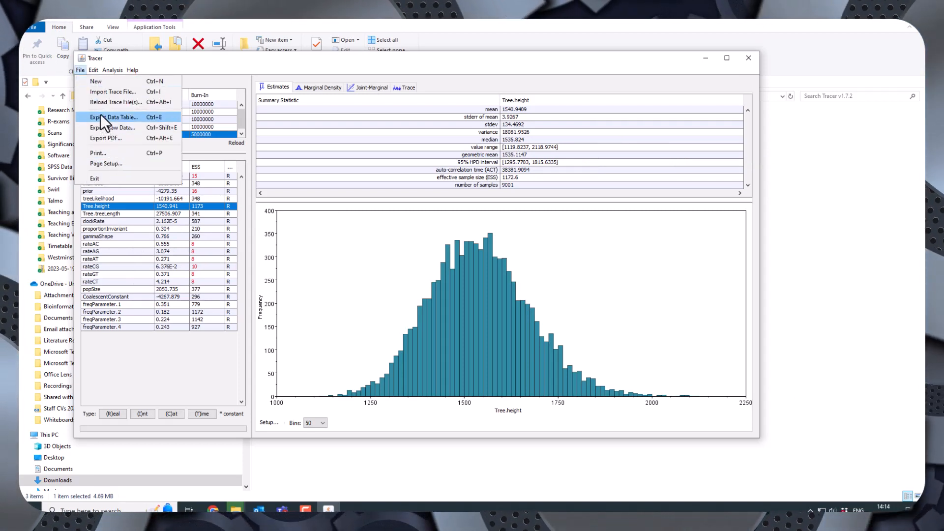
{"action": "left_click", "coordinate": [104, 92]}
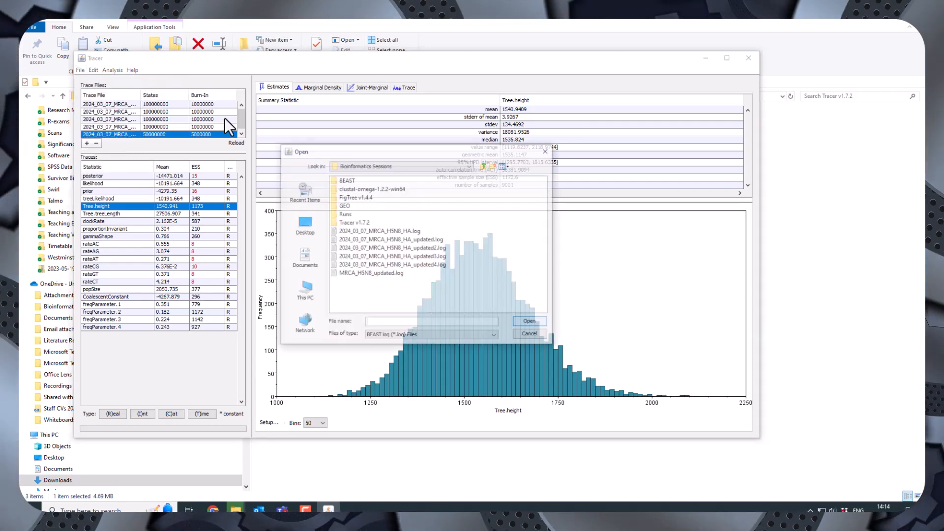
{"action": "left_click", "coordinate": [352, 214]}
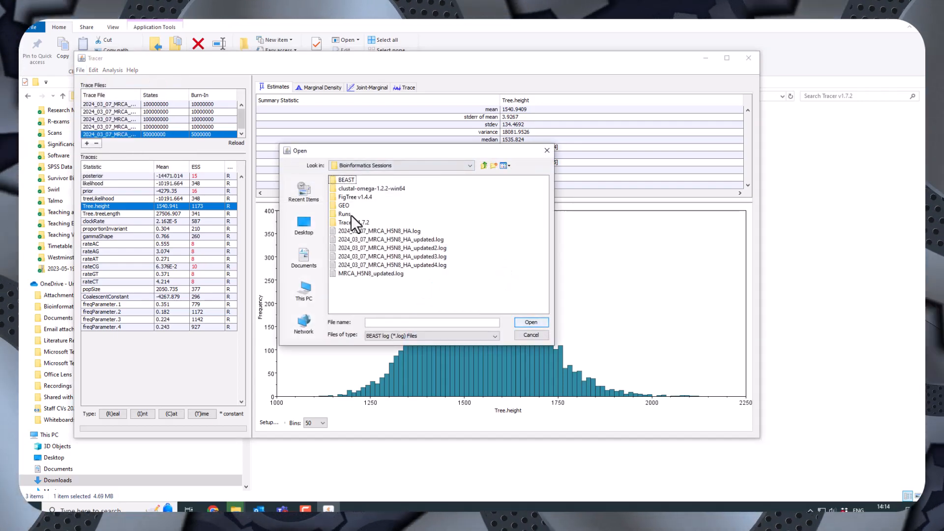
{"action": "double_click", "coordinate": [343, 214]}
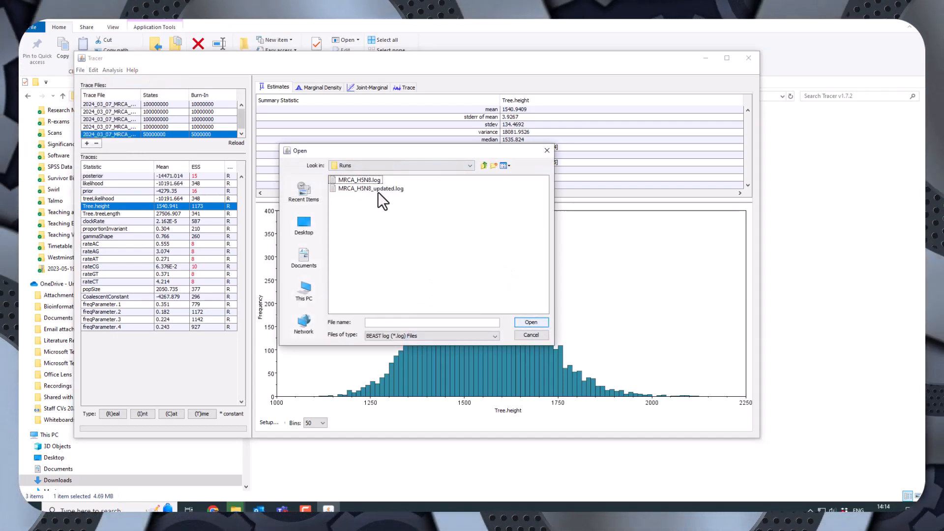
{"action": "left_click", "coordinate": [347, 180]}
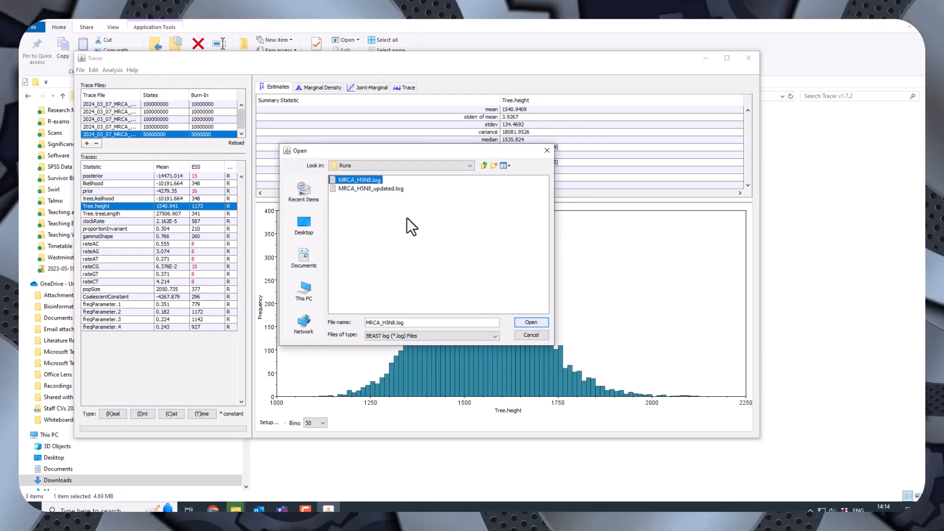
{"action": "left_click", "coordinate": [369, 189]}
{"action": "left_click", "coordinate": [528, 323]}
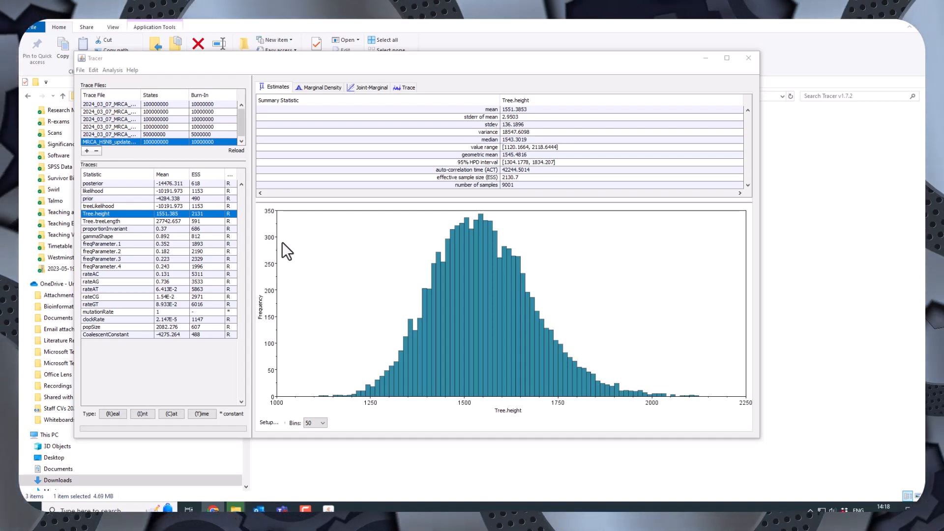
Close Tracer and open the BEAST folder within Bioinformatics Sessions in File Explorer.
{"action": "left_click", "coordinate": [752, 61]}
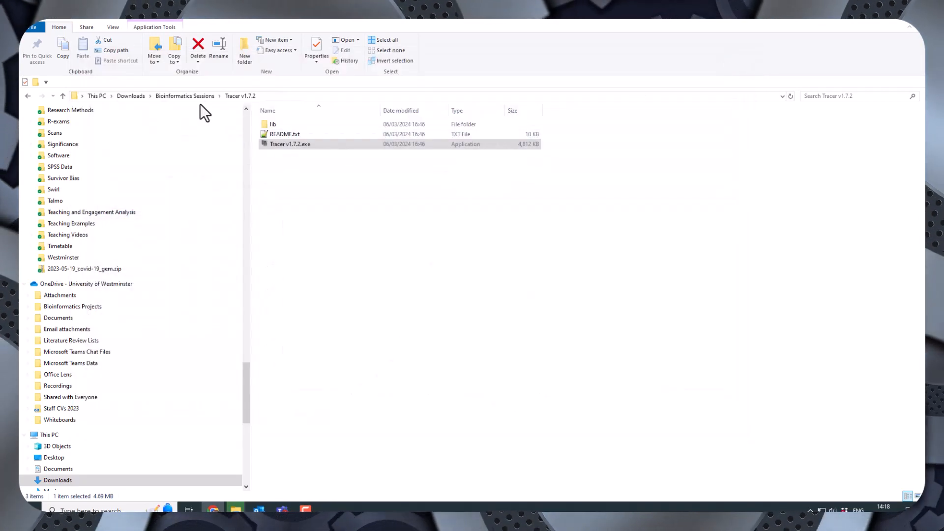
{"action": "left_click", "coordinate": [190, 96]}
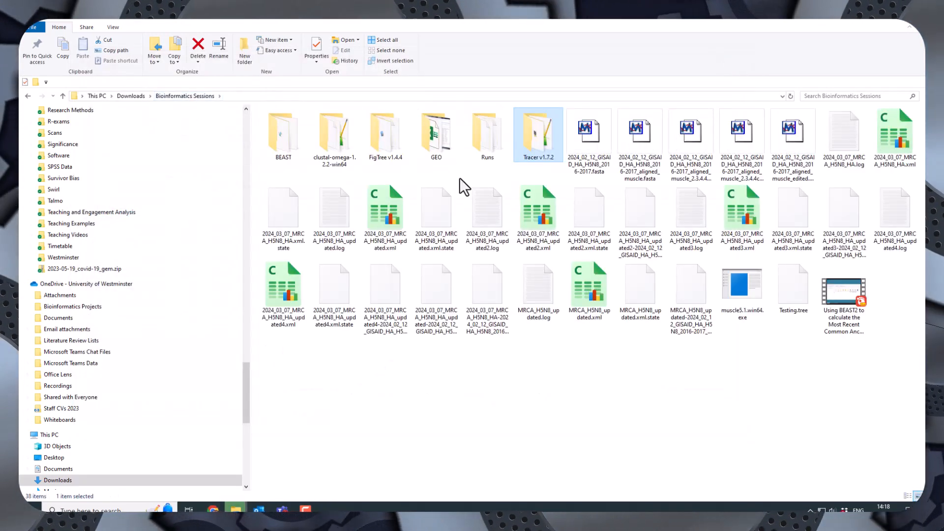
{"action": "double_click", "coordinate": [287, 139]}
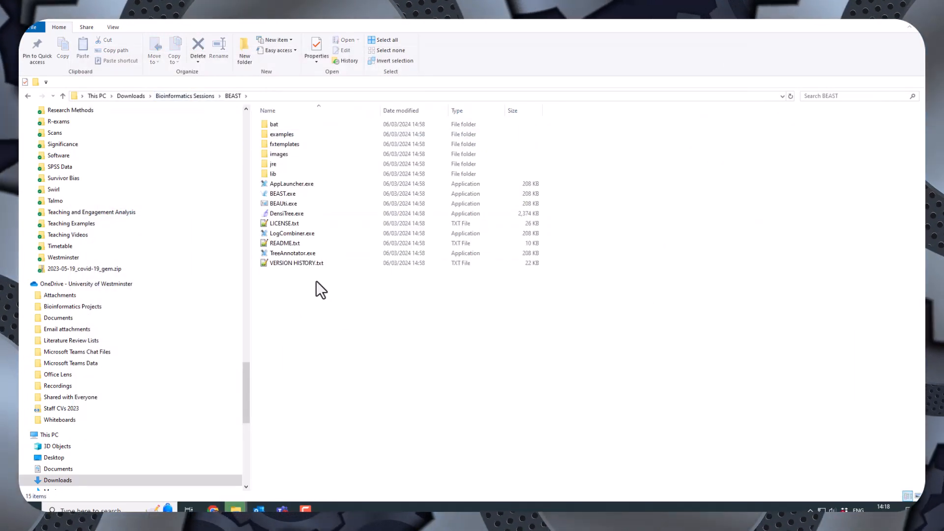
Launch TreeAnnotator and choose 2024_03_07_MRCA_H5N8_HA_updated4-2024_02_12_GISAID_HA_H5N8_2016-2017_aligned_muscle_edited.trees from D:\Downloads\Bioinformatics Sessions as the input tree file.
{"action": "left_click", "coordinate": [282, 253]}
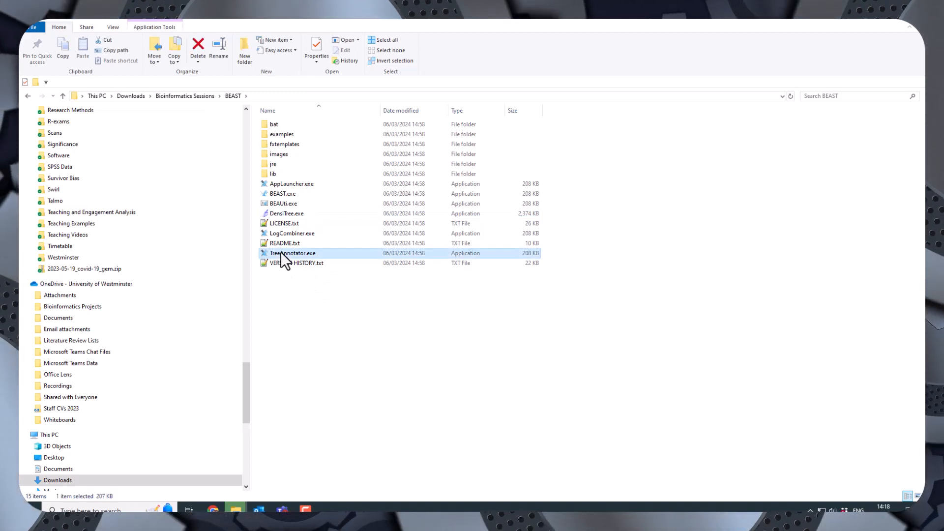
{"action": "double_click", "coordinate": [281, 252]}
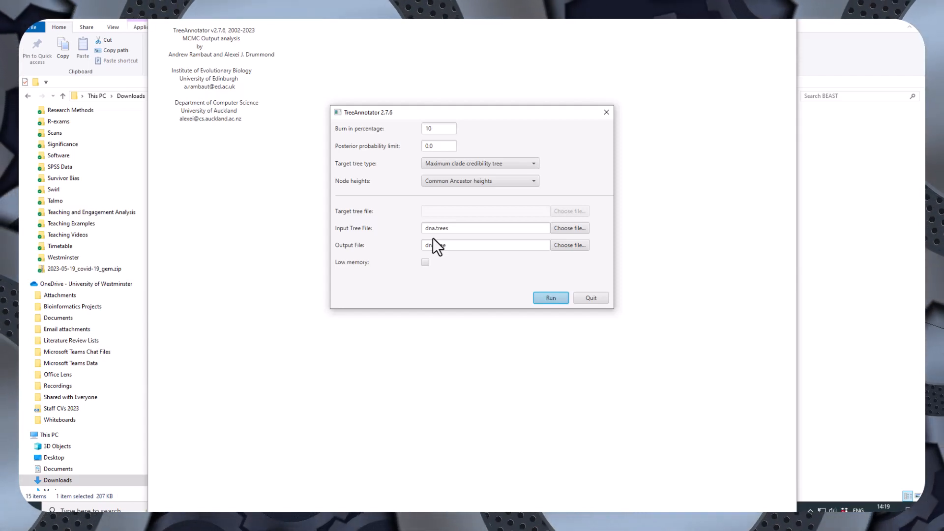
{"action": "left_click", "coordinate": [564, 226]}
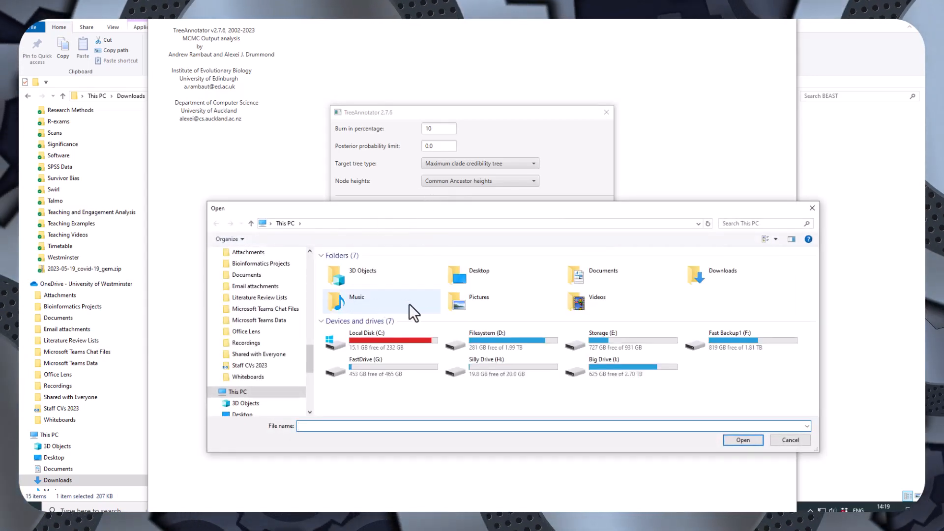
{"action": "double_click", "coordinate": [493, 342]}
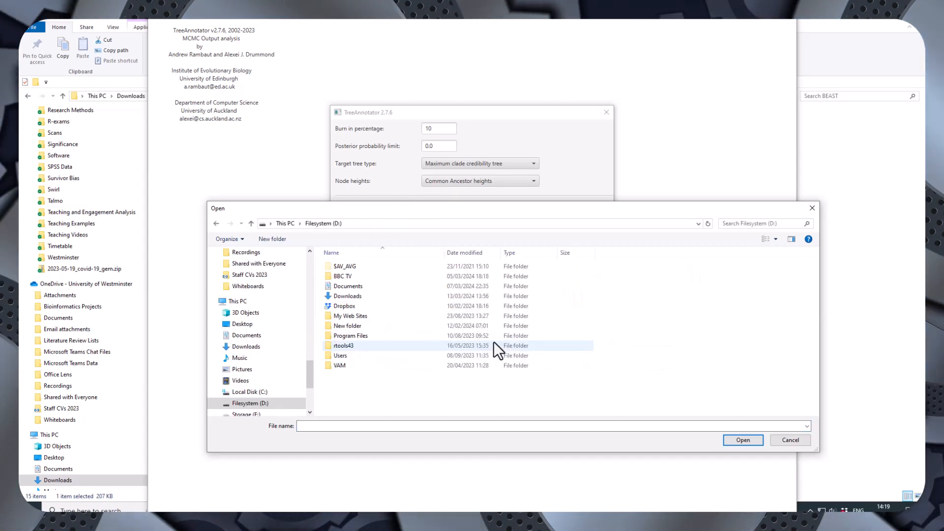
{"action": "double_click", "coordinate": [352, 294]}
{"action": "double_click", "coordinate": [355, 279]}
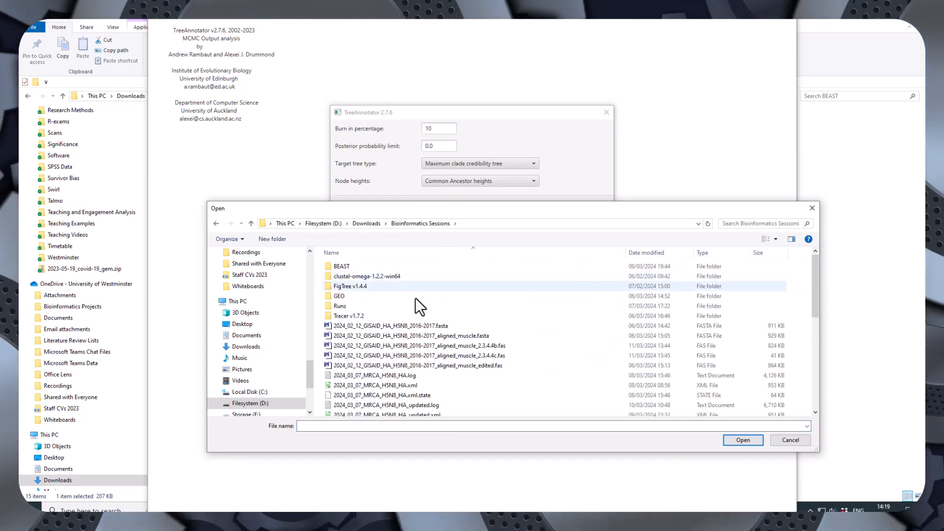
{"action": "scroll", "coordinate": [526, 376], "scroll_direction": "down", "scroll_amount": 7}
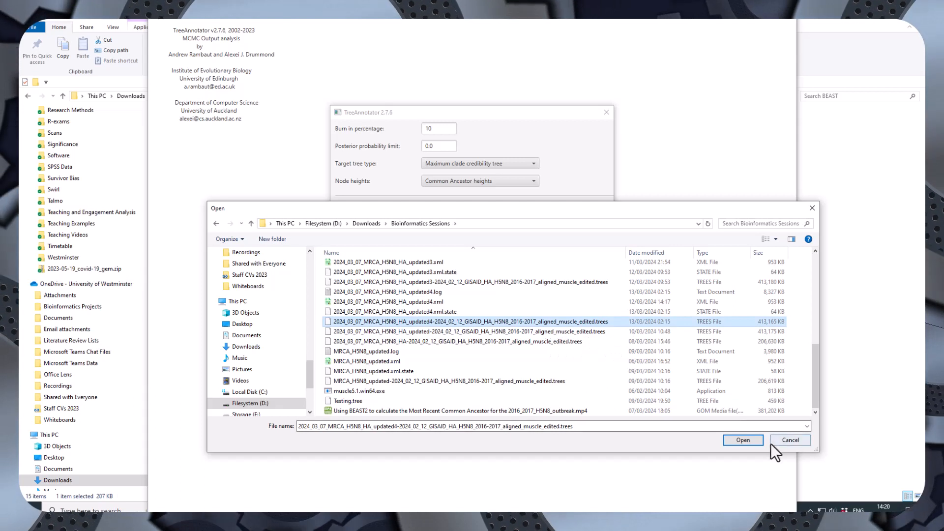
{"action": "left_click", "coordinate": [745, 441]}
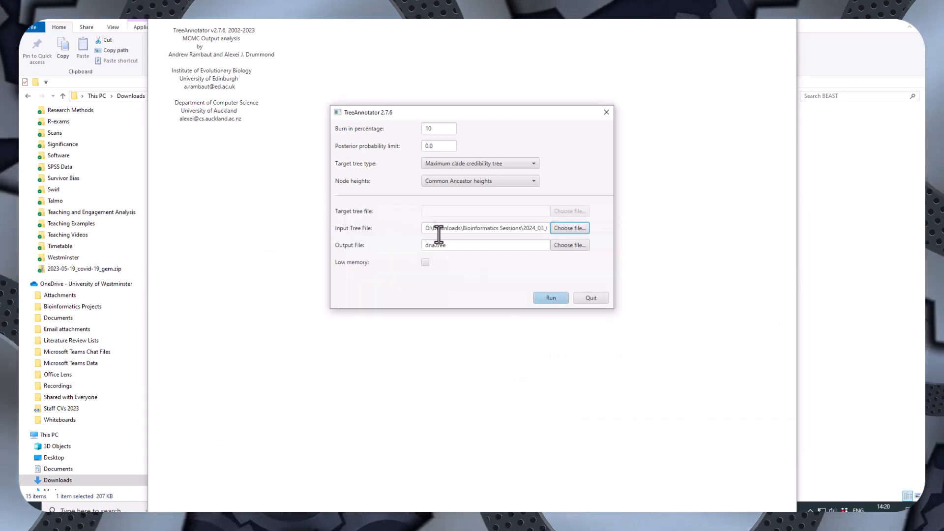
Set the output file to MRCA_H5N8_finalised.tree in the Bioinformatics Sessions folder within Downloads.
{"action": "left_click", "coordinate": [467, 246]}
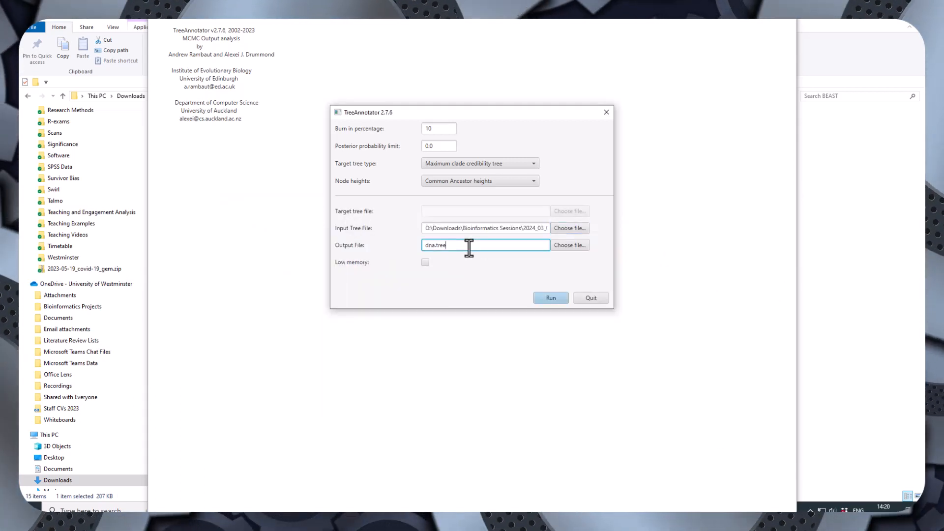
{"action": "left_click", "coordinate": [570, 246]}
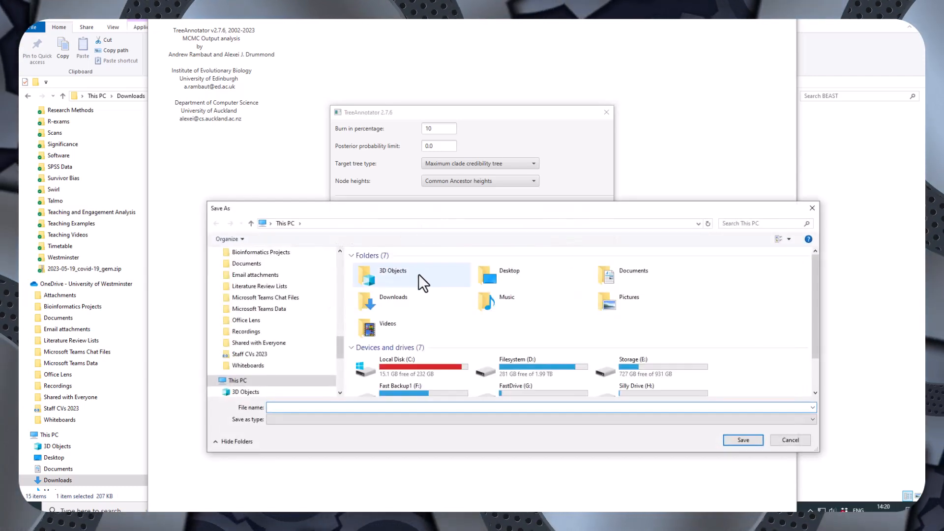
{"action": "double_click", "coordinate": [383, 299]}
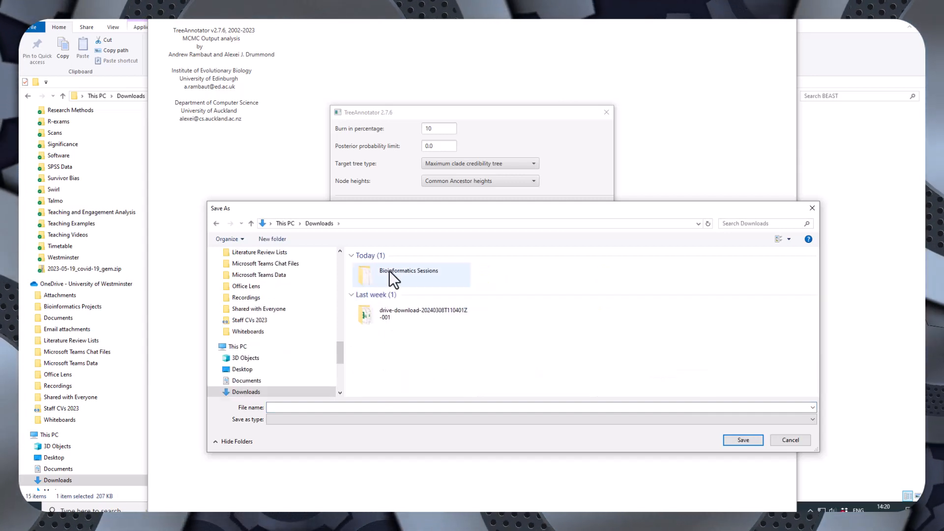
{"action": "double_click", "coordinate": [389, 271]}
{"action": "left_click", "coordinate": [280, 408]}
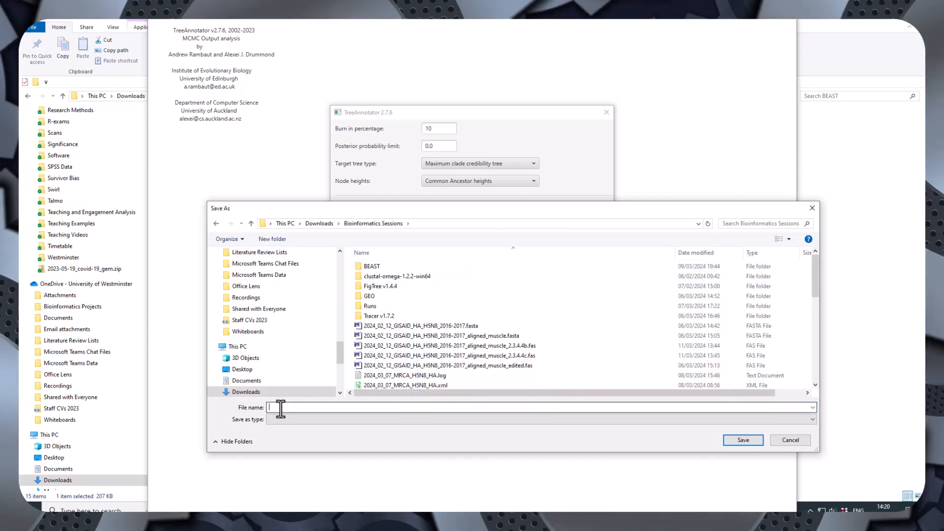
{"action": "type", "text": "M"}
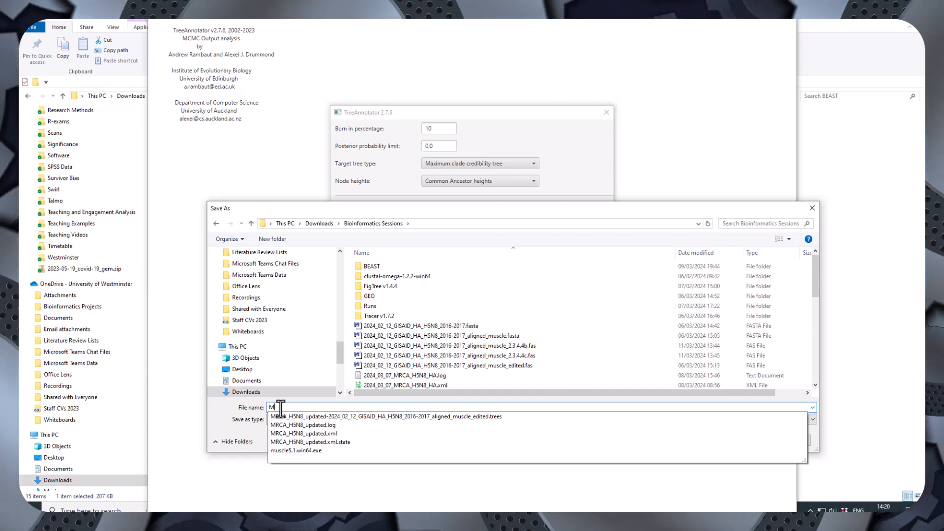
{"action": "type", "text": "RCA"}
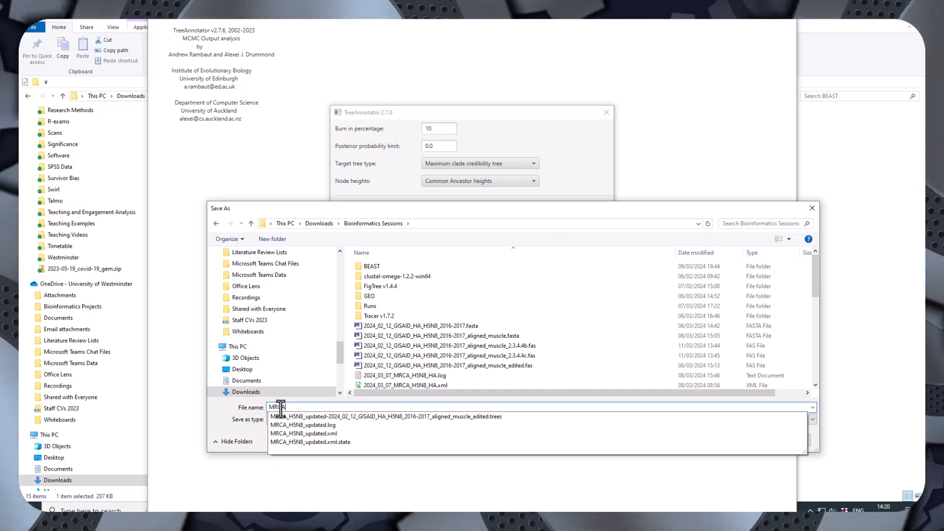
{"action": "type", "text": "_H5"}
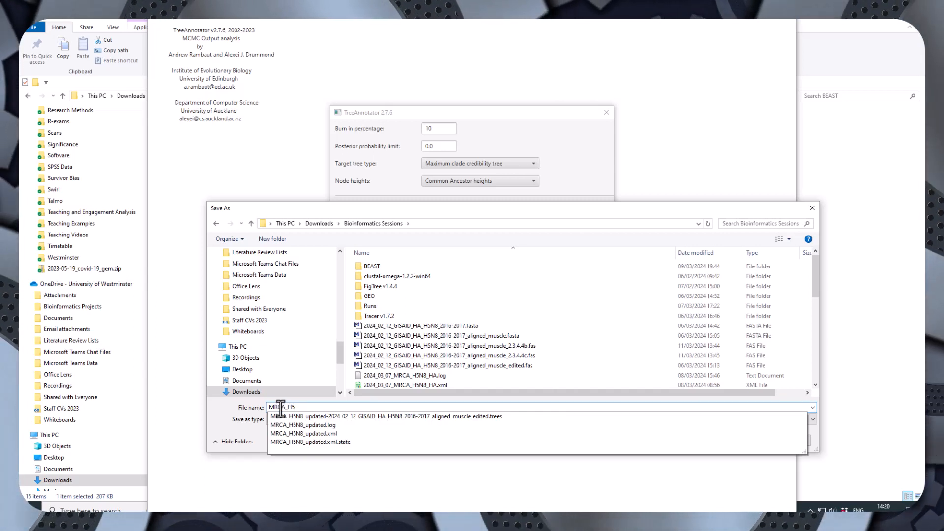
{"action": "type", "text": "N8"}
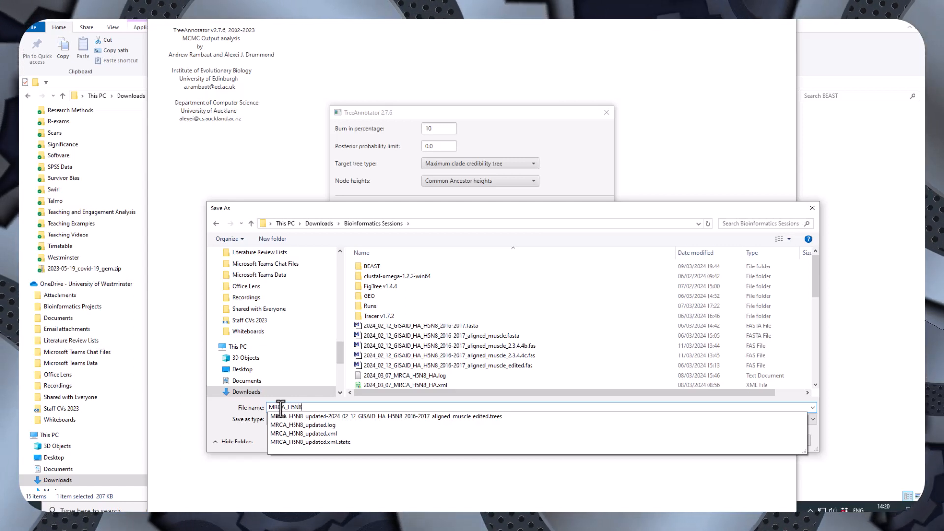
{"action": "type", "text": "_finalised"}
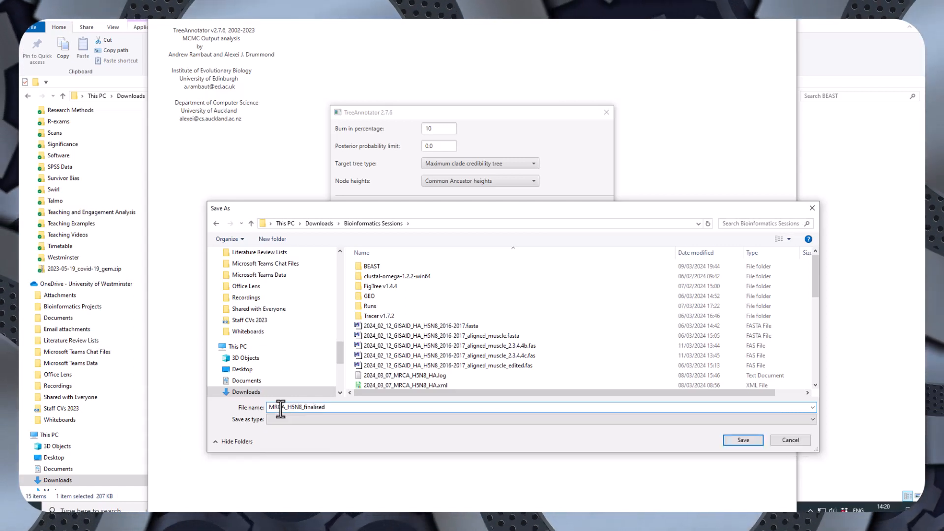
{"action": "type", "text": ".tree"}
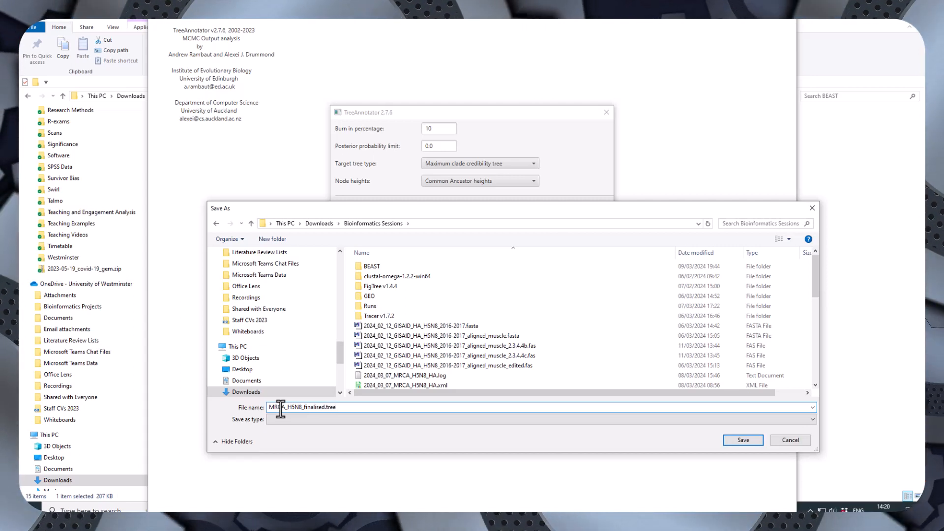
{"action": "left_click", "coordinate": [742, 440]}
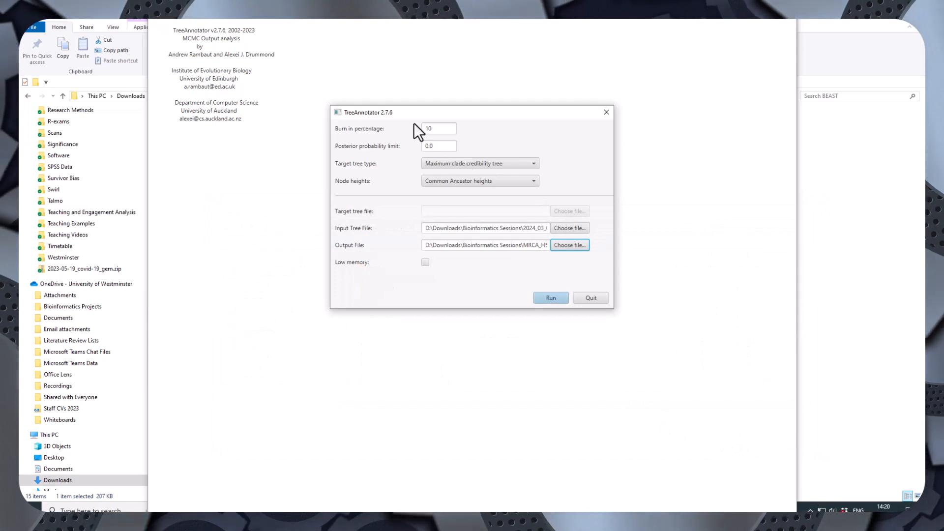
Enable low memory, set node heights to Median heights with the Maximum clade credibility tree as target type, and run the annotation.
{"action": "left_click", "coordinate": [426, 263]}
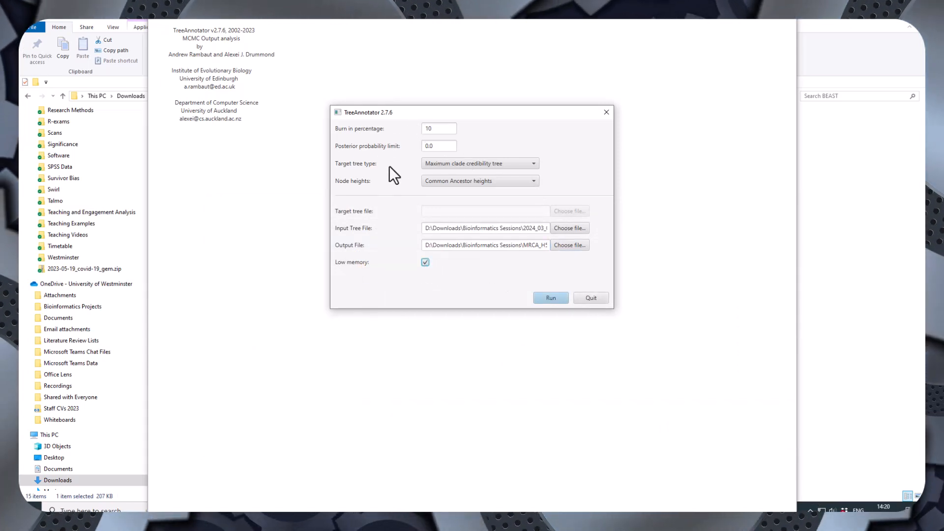
{"action": "left_click", "coordinate": [473, 164]}
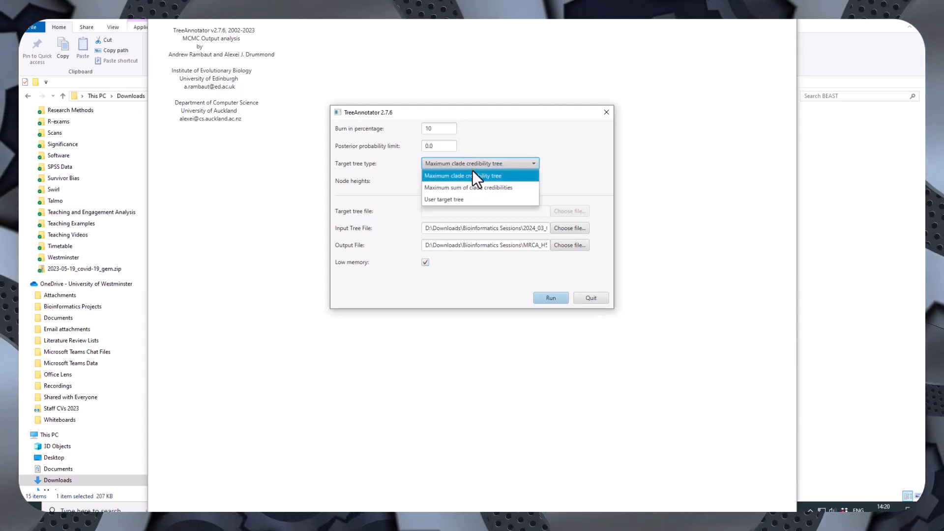
{"action": "left_click", "coordinate": [466, 163]}
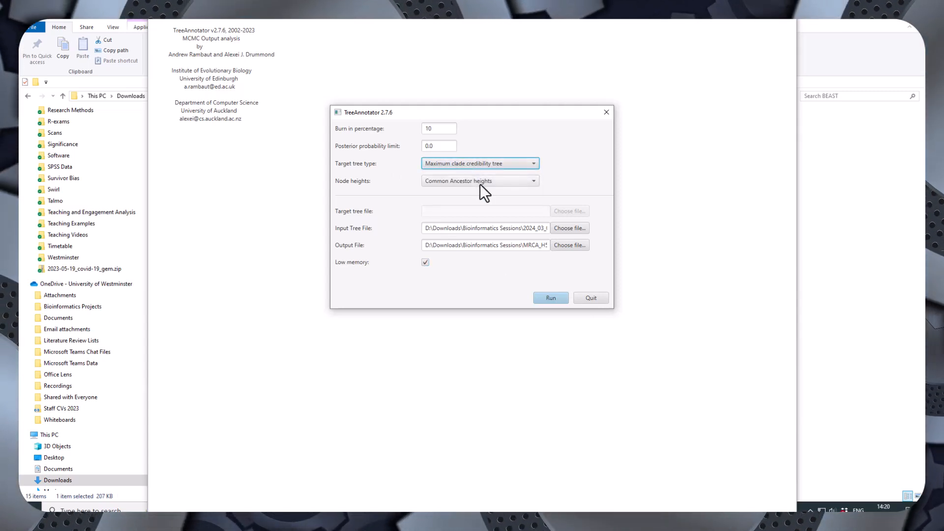
{"action": "left_click", "coordinate": [479, 181]}
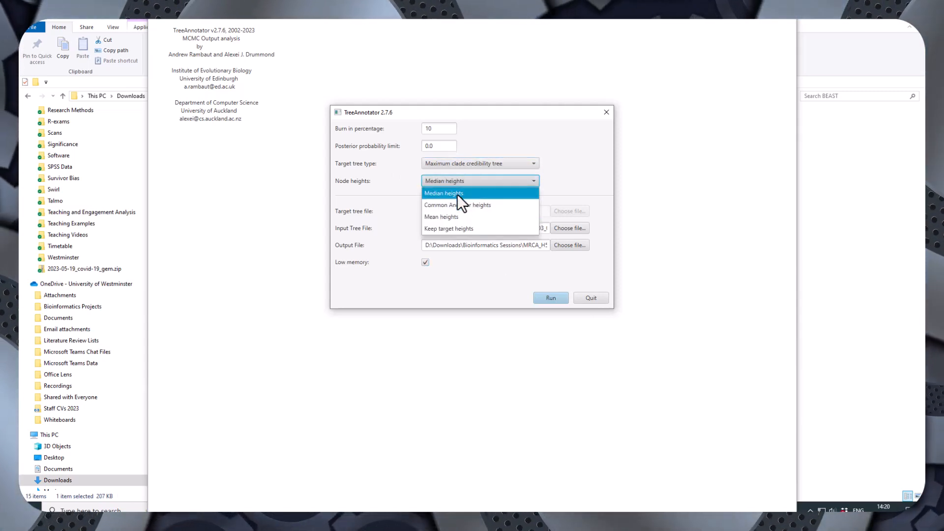
{"action": "left_click", "coordinate": [458, 194]}
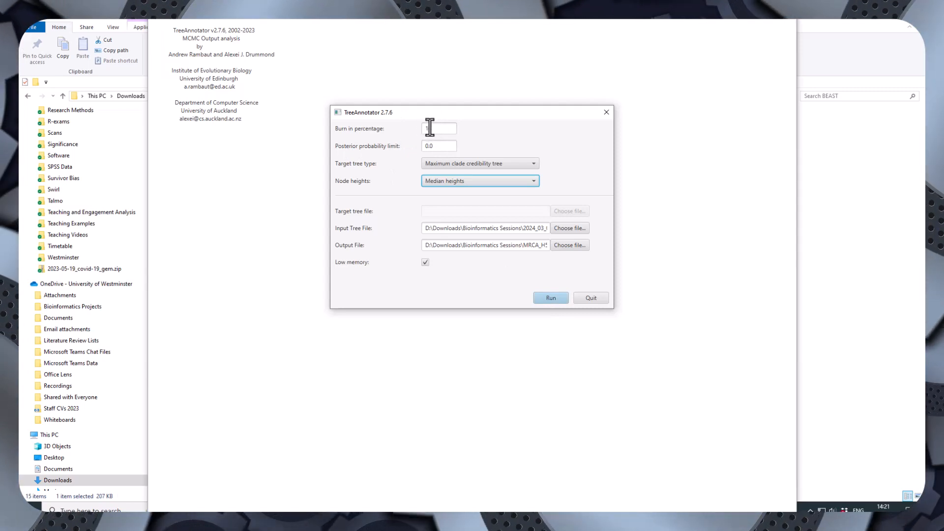
{"action": "left_click", "coordinate": [551, 298]}
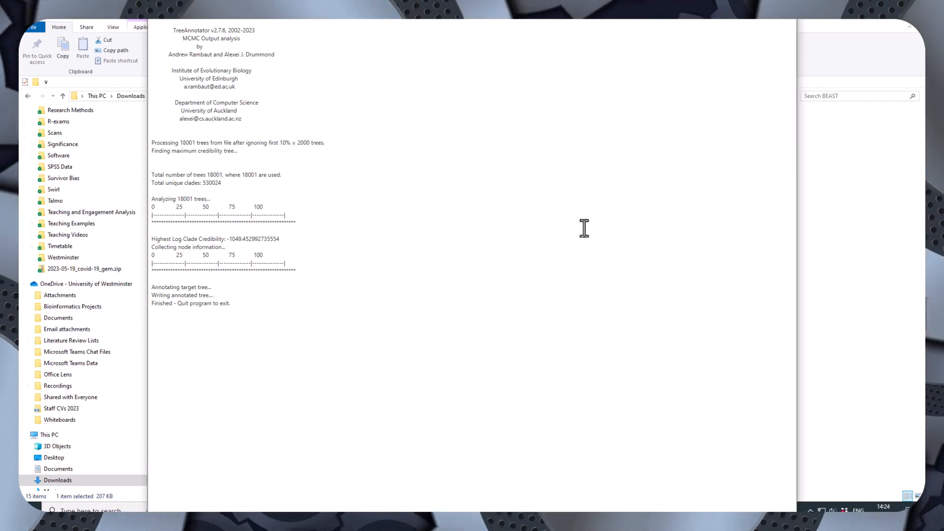
Close TreeAnnotator and launch FigTree v1.4.4.exe from the FigTree v1.4.4 folder in Bioinformatics Sessions.
{"action": "left_click", "coordinate": [787, 22]}
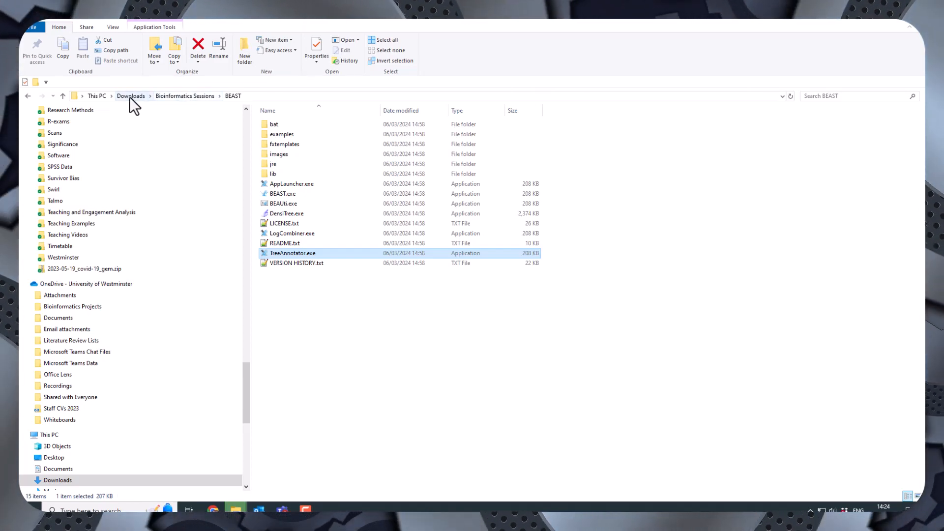
{"action": "left_click", "coordinate": [195, 97]}
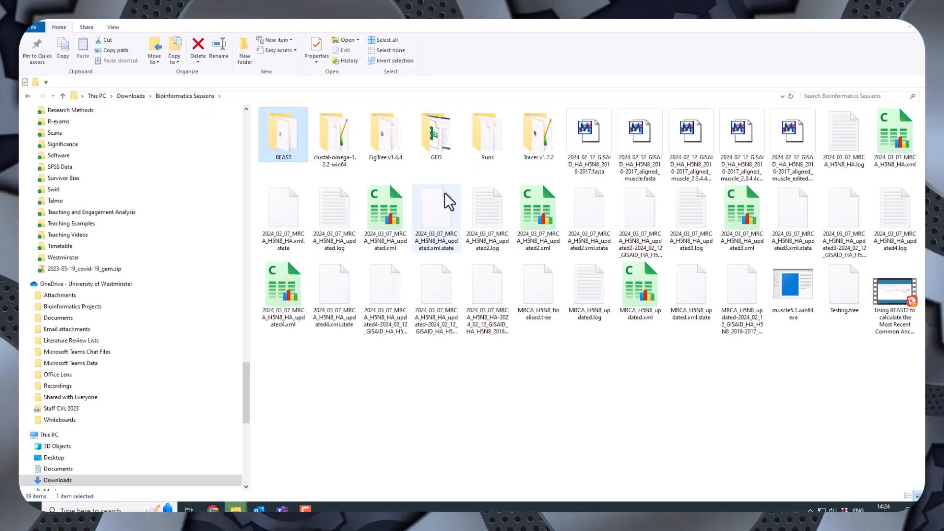
{"action": "double_click", "coordinate": [391, 140]}
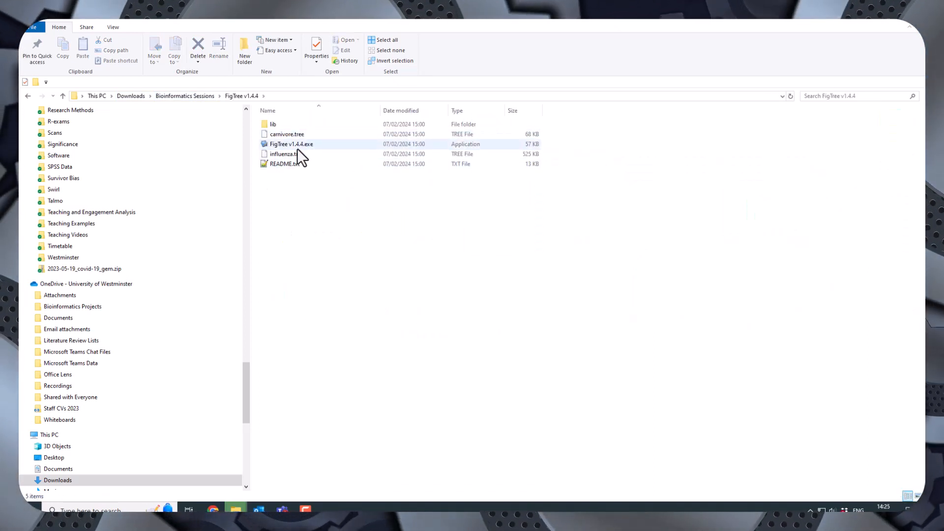
{"action": "left_click", "coordinate": [296, 145]}
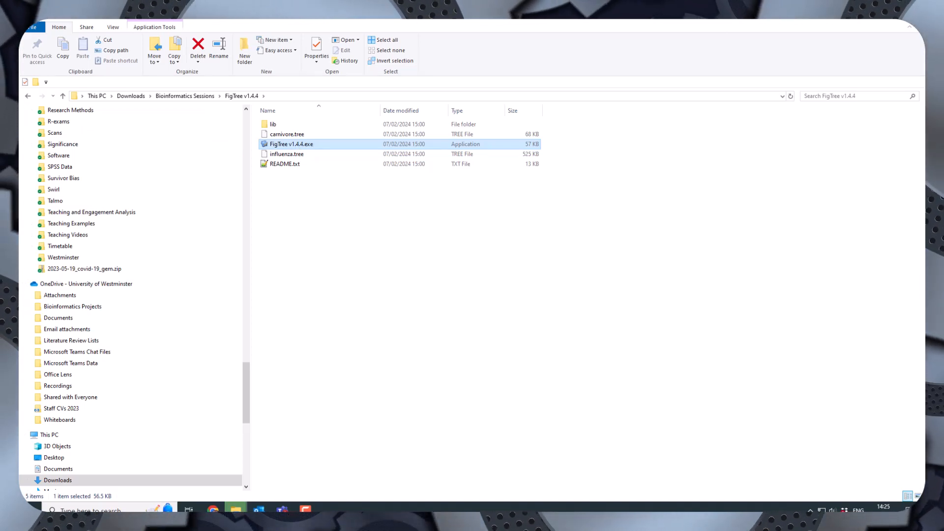
{"action": "double_click", "coordinate": [270, 147]}
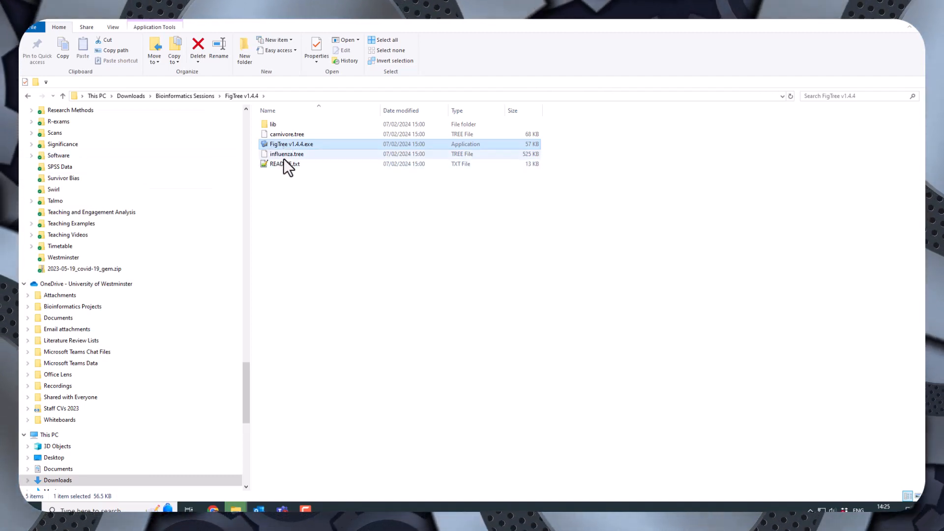
{"action": "double_click", "coordinate": [293, 143]}
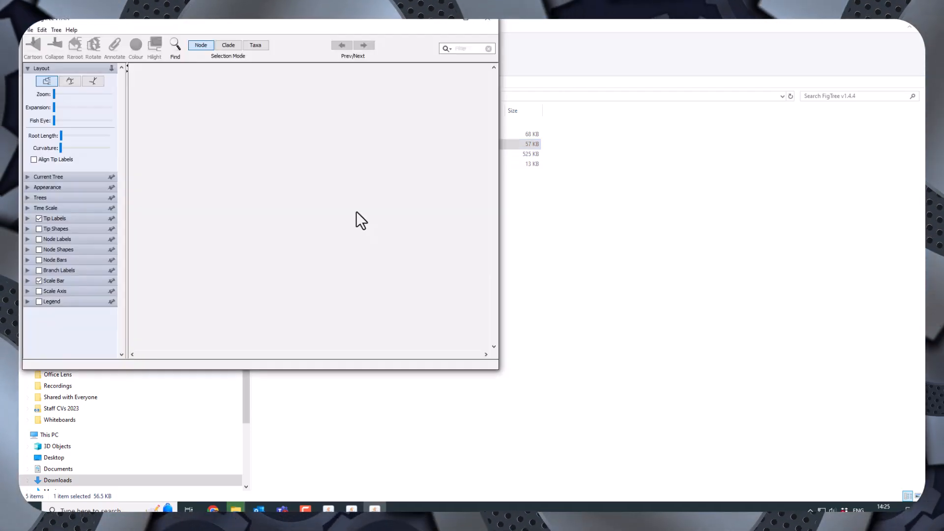
Close the duplicate FigTree windows and move the remaining one fully into view.
{"action": "left_click_drag", "start_coordinate": [101, 21], "coordinate": [388, 146]}
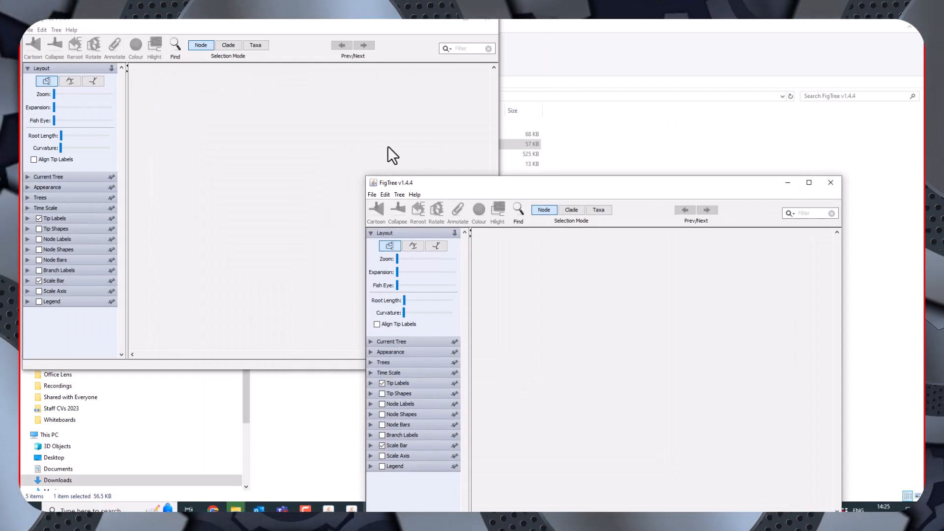
{"action": "left_click", "coordinate": [767, 146]}
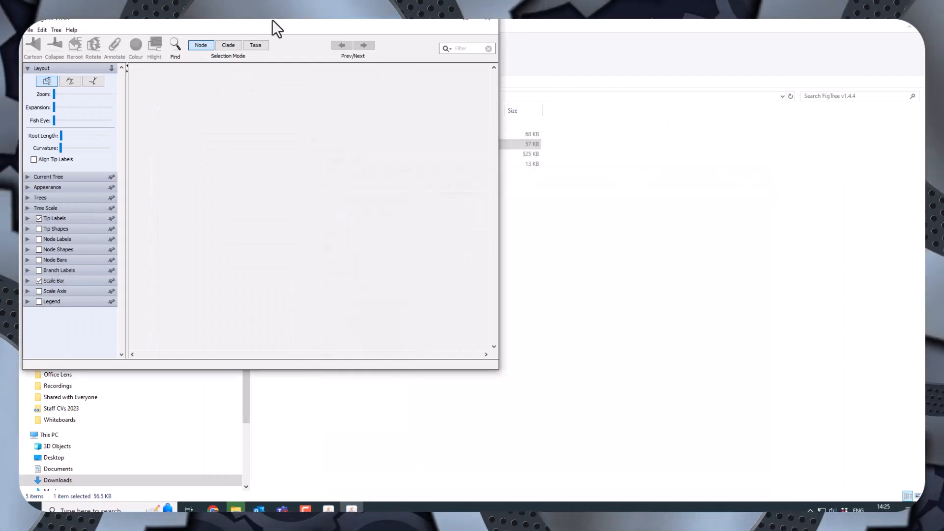
{"action": "left_click", "coordinate": [781, 152]}
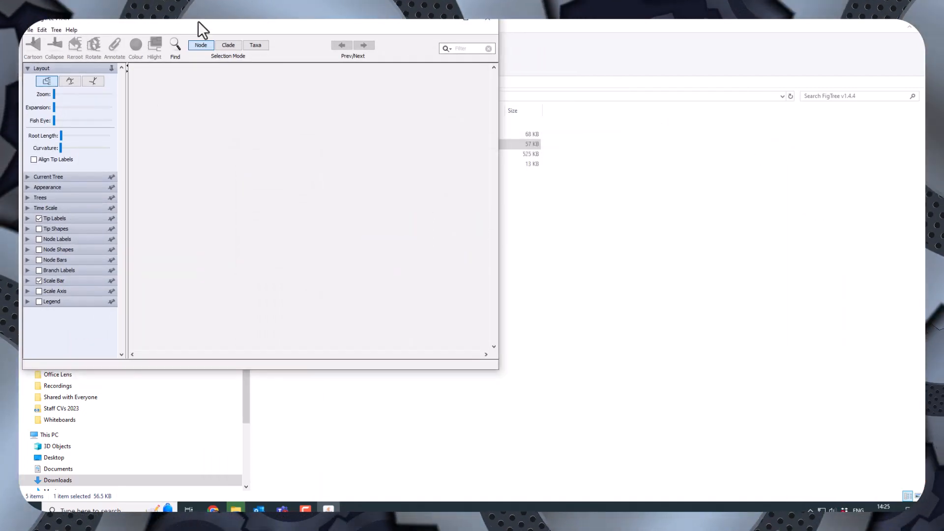
{"action": "left_click_drag", "start_coordinate": [199, 22], "coordinate": [293, 73]}
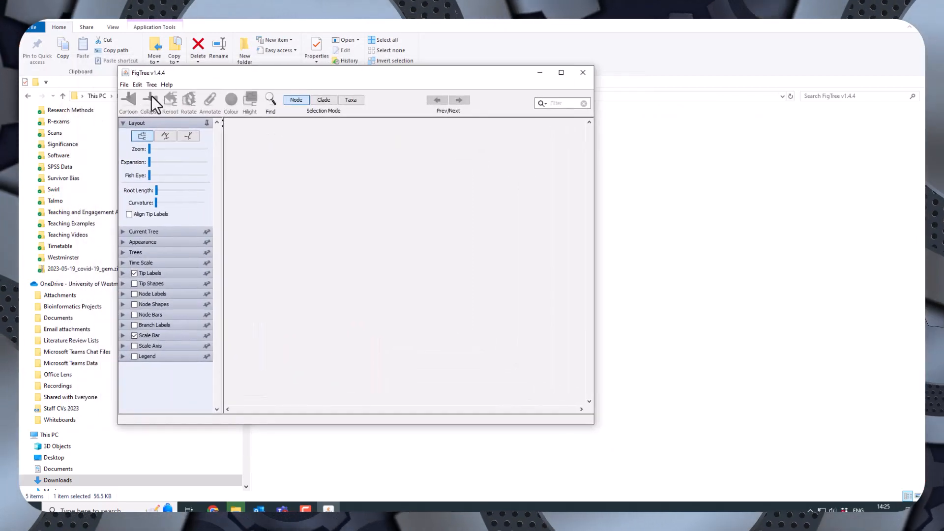
Open MRCA_H5N8_finalised.tree from the Bioinformatics Sessions folder in FigTree and maximise the window.
{"action": "left_click", "coordinate": [124, 85]}
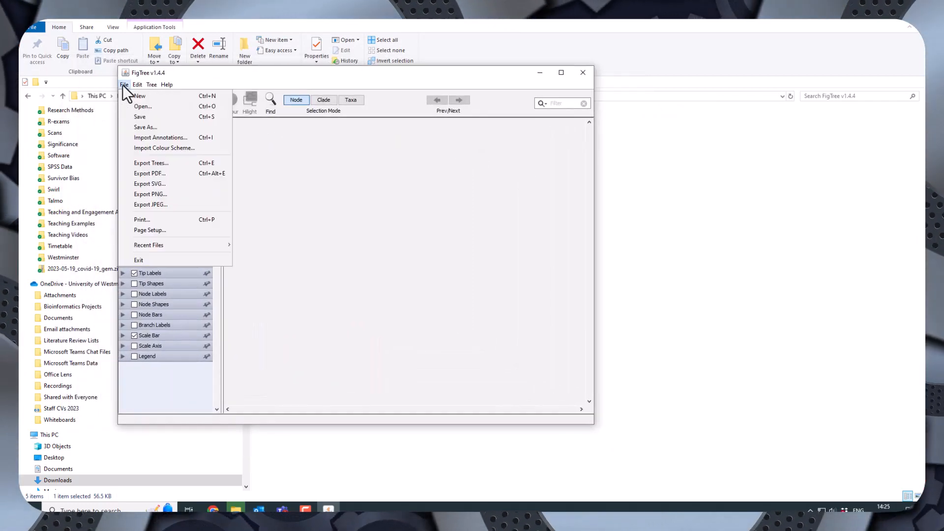
{"action": "left_click", "coordinate": [144, 106]}
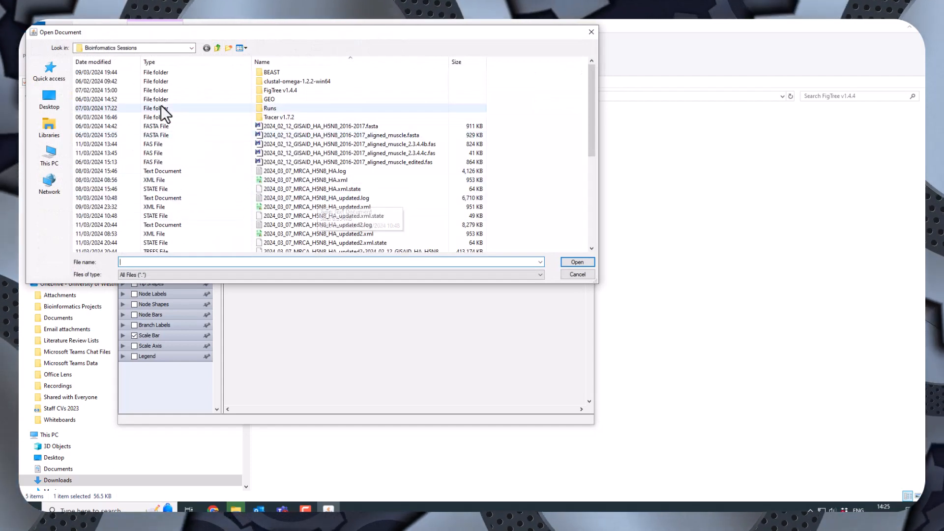
{"action": "scroll", "coordinate": [399, 188], "scroll_direction": "down", "scroll_amount": 7}
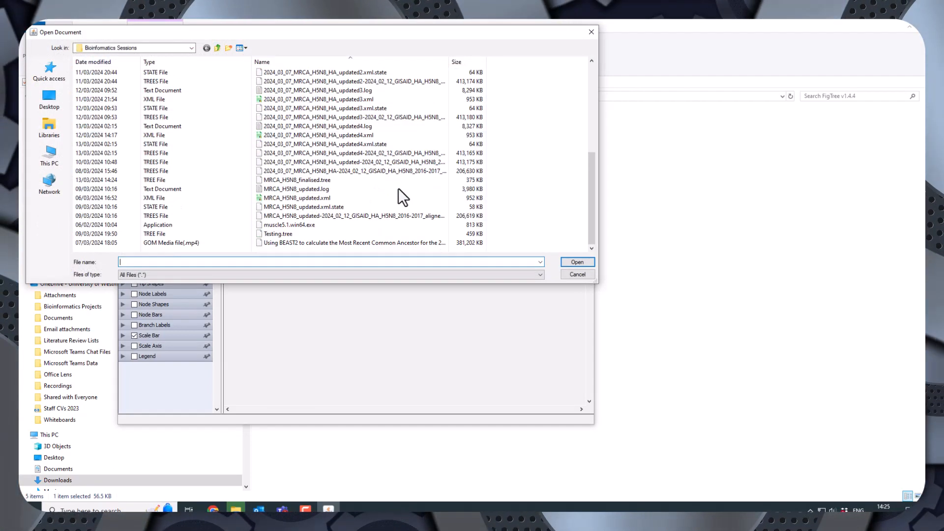
{"action": "left_click", "coordinate": [303, 182]}
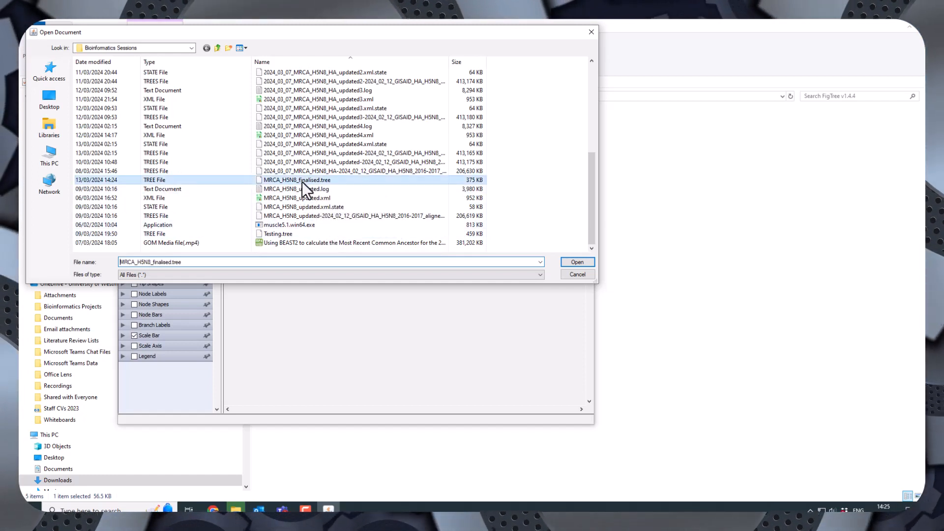
{"action": "left_click", "coordinate": [578, 262]}
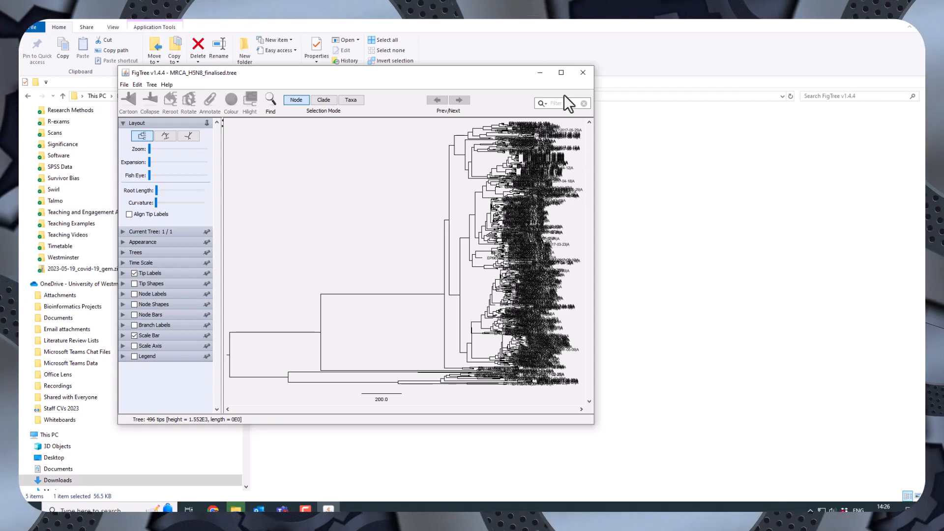
{"action": "left_click", "coordinate": [562, 73]}
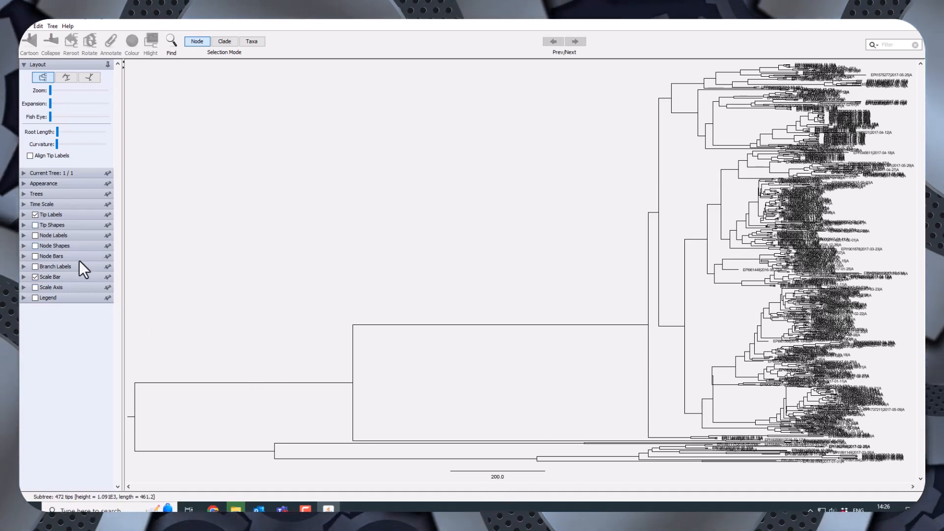
Replace the tree's scale bar with a scale axis, turn off its grid and reverse the axis.
{"action": "left_click", "coordinate": [35, 277]}
{"action": "left_click", "coordinate": [35, 287]}
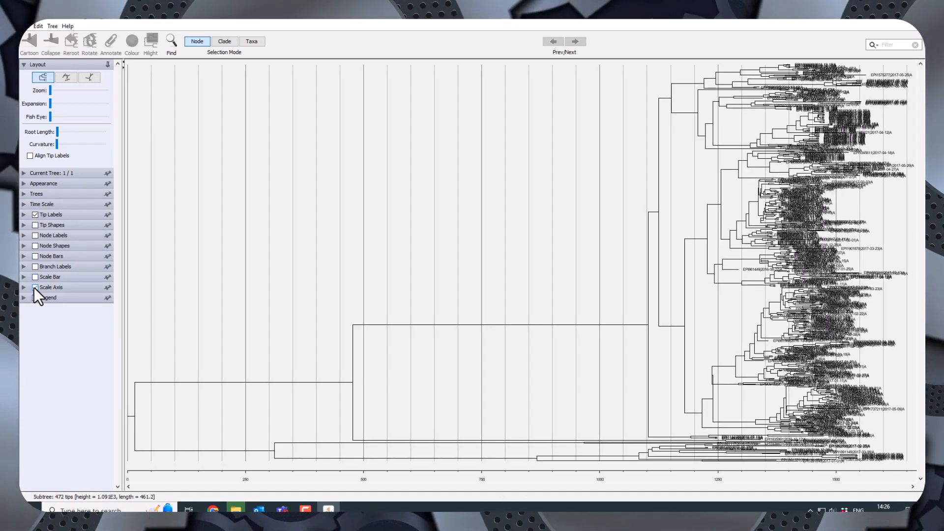
{"action": "left_click", "coordinate": [24, 288]}
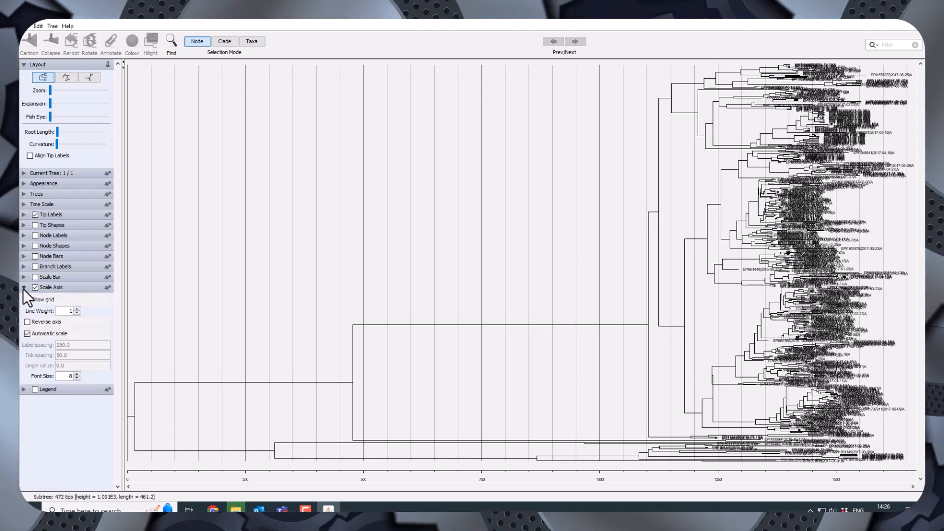
{"action": "left_click", "coordinate": [27, 299]}
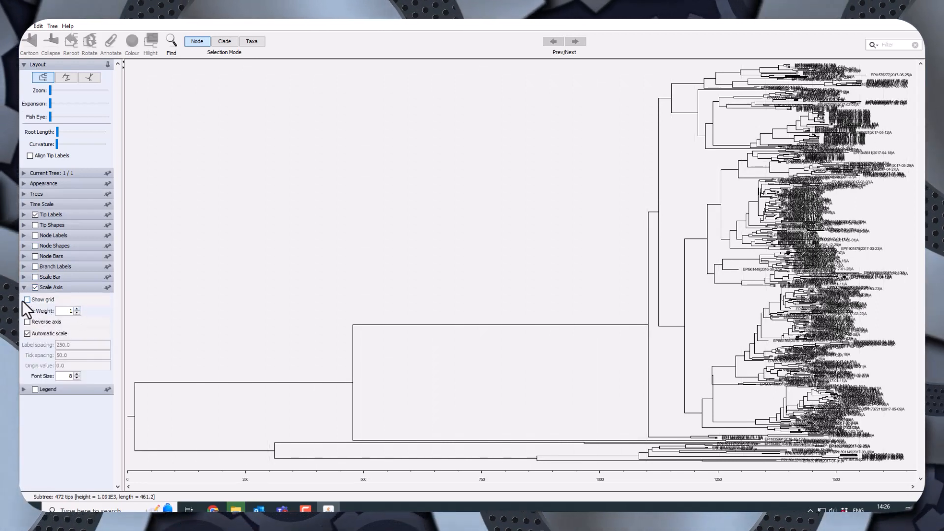
{"action": "left_click", "coordinate": [27, 322]}
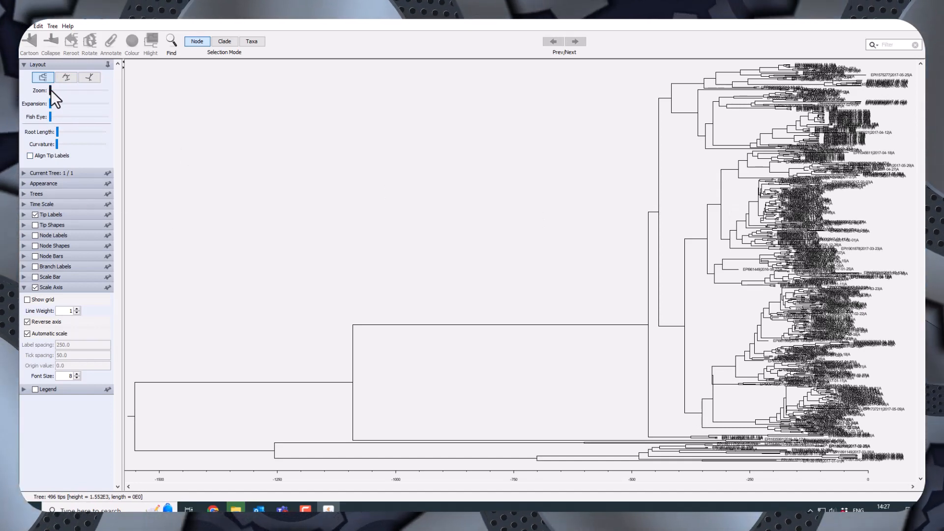
{"action": "left_click_drag", "start_coordinate": [51, 90], "coordinate": [60, 91]}
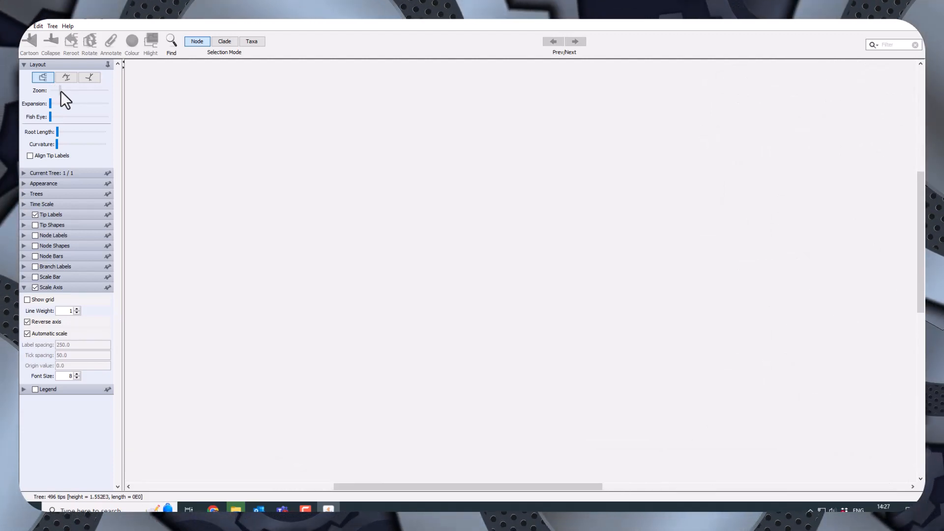
{"action": "mouse_move", "coordinate": [60, 91]}
{"action": "left_mouse_down"}
{"action": "mouse_move", "coordinate": [43, 90]}
{"action": "mouse_move", "coordinate": [57, 91]}
{"action": "left_mouse_up"}
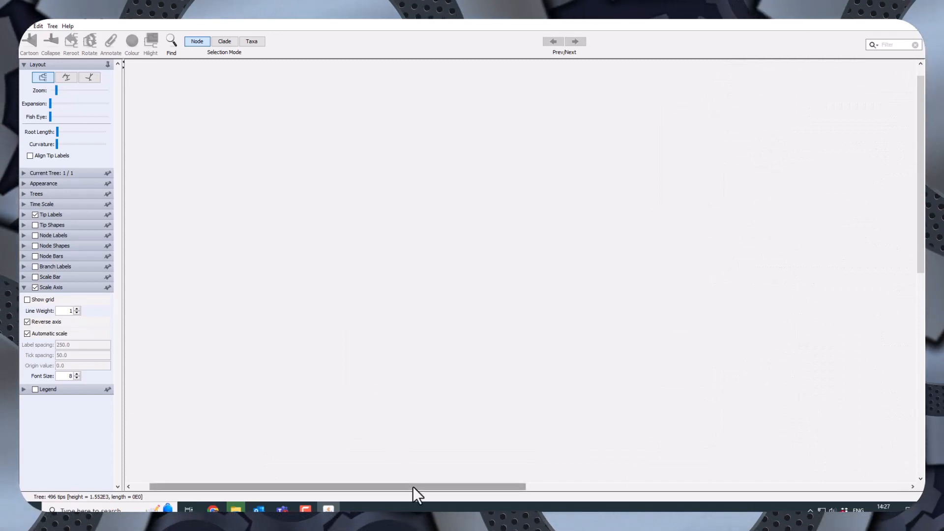
{"action": "left_click_drag", "start_coordinate": [412, 486], "coordinate": [728, 485]}
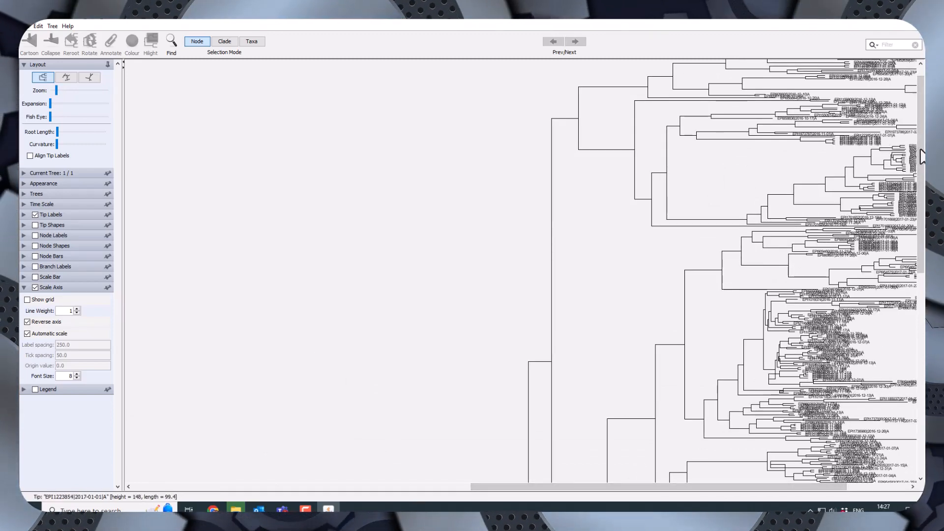
{"action": "scroll", "coordinate": [898, 326], "scroll_direction": "down", "scroll_amount": 10}
{"action": "scroll", "coordinate": [901, 379], "scroll_direction": "up", "scroll_amount": 5}
{"action": "scroll", "coordinate": [904, 193], "scroll_direction": "up", "scroll_amount": 5}
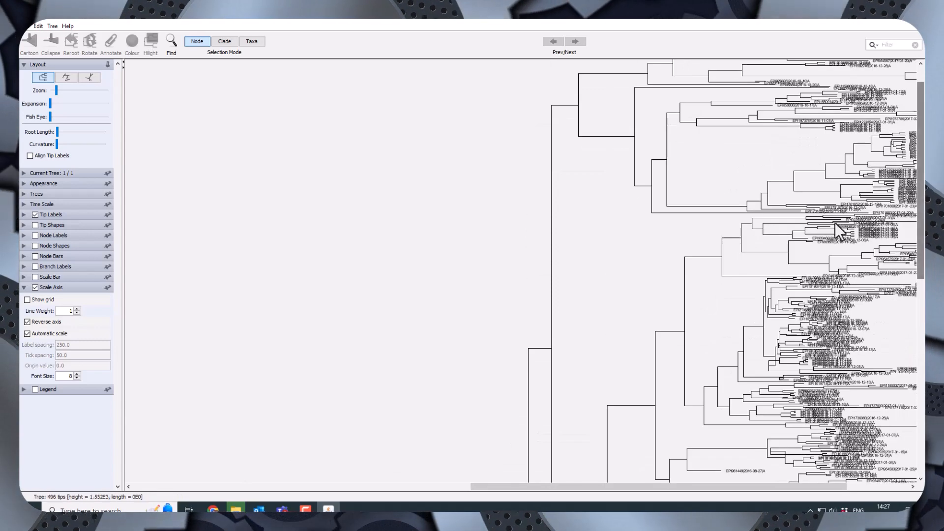
{"action": "left_click_drag", "start_coordinate": [617, 488], "coordinate": [262, 499]}
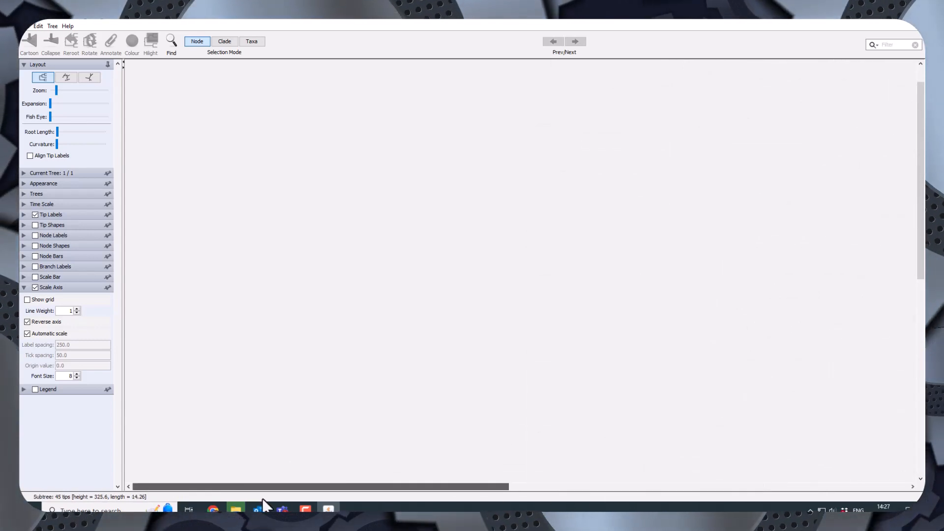
Reset the zoom, expand the tree's vertical spacing until the tip labels separate, and review the clades from top to bottom.
{"action": "left_click_drag", "start_coordinate": [56, 92], "coordinate": [73, 104]}
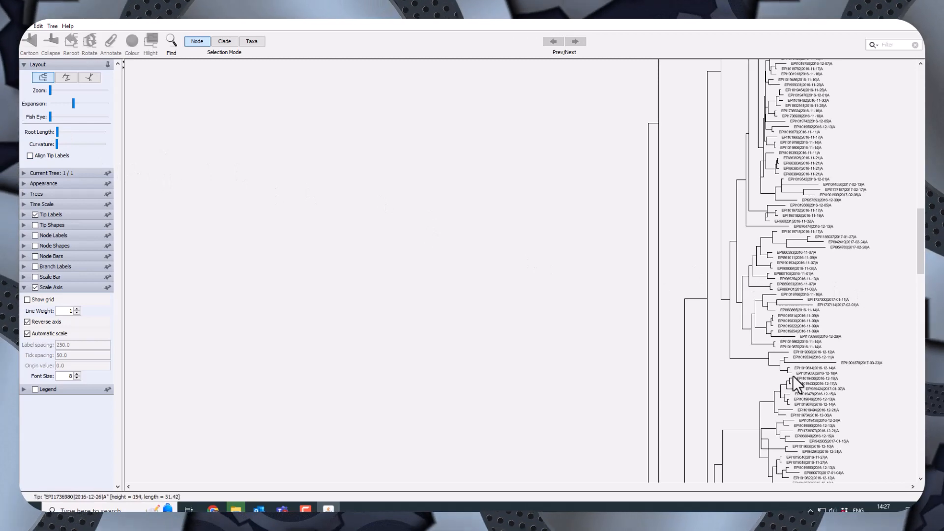
{"action": "left_click_drag", "start_coordinate": [922, 259], "coordinate": [917, 132]}
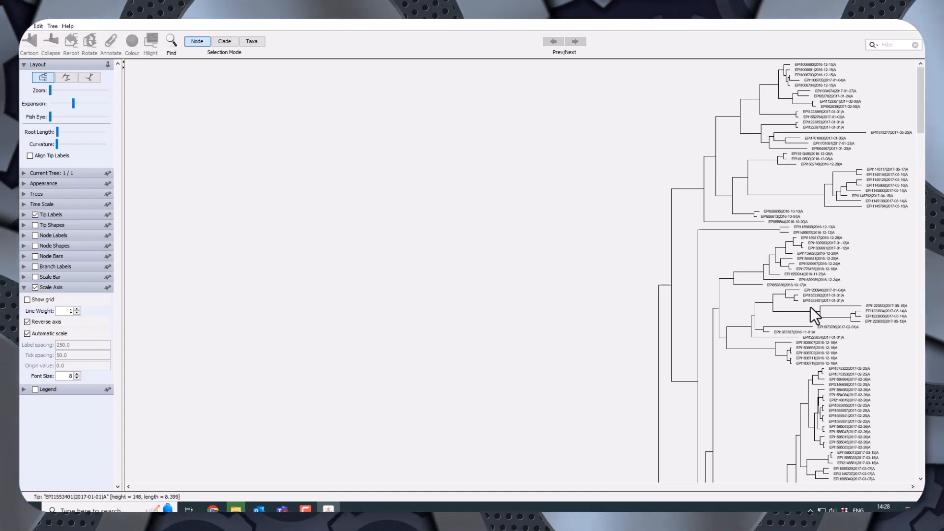
{"action": "left_click_drag", "start_coordinate": [923, 104], "coordinate": [876, 447]}
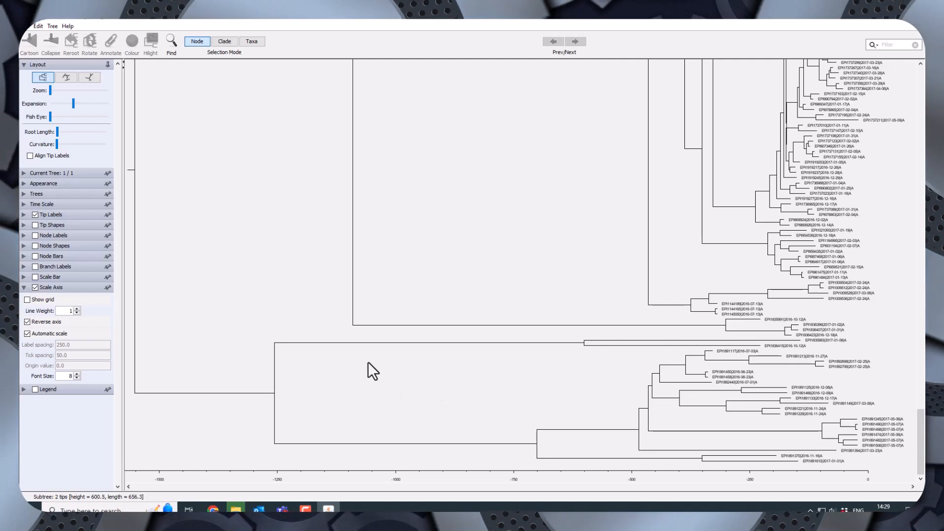
Switch to File Explorer and open the 2024_02_12_GISAID_HA_H5N8_2016-2017_aligned_muscle_2.3.4.4c.fas alignment from Bioinformatics Sessions in MEGA.
{"action": "mouse_move", "coordinate": [236, 509]}
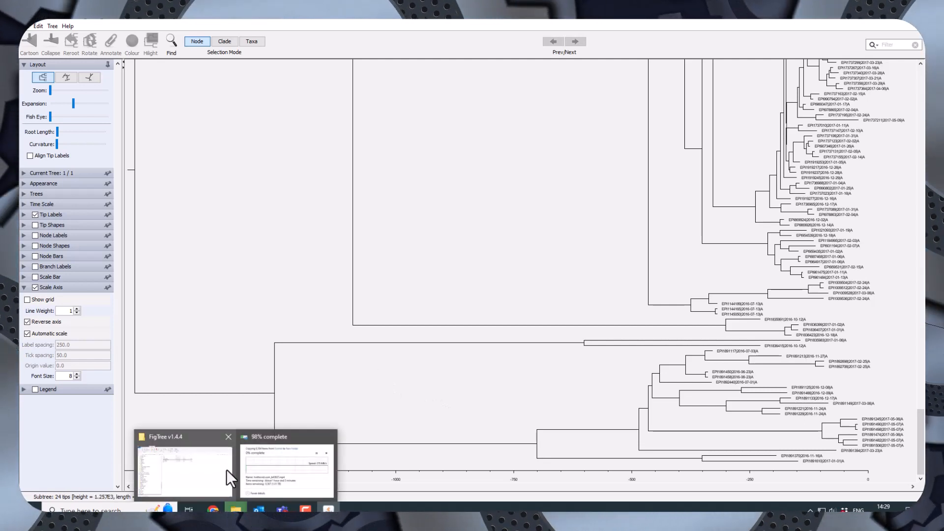
{"action": "left_click", "coordinate": [200, 462]}
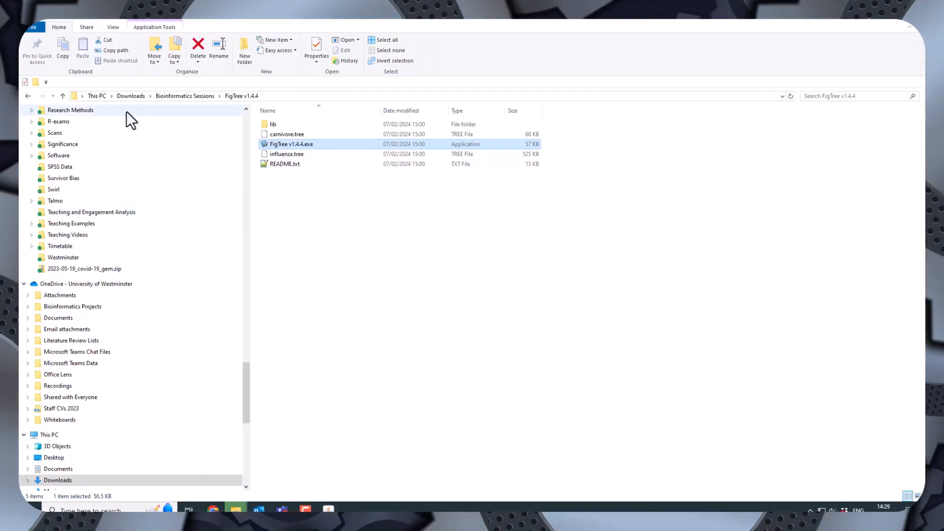
{"action": "left_click", "coordinate": [130, 96]}
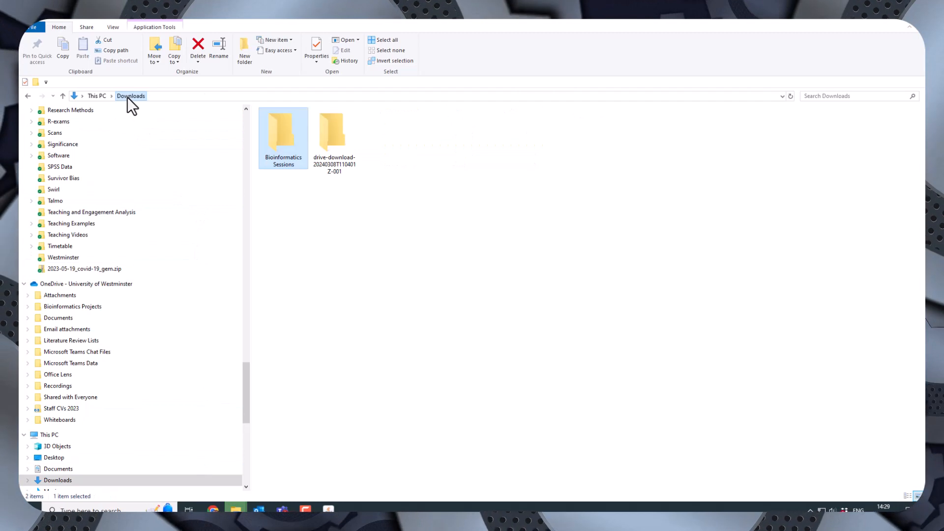
{"action": "double_click", "coordinate": [291, 146]}
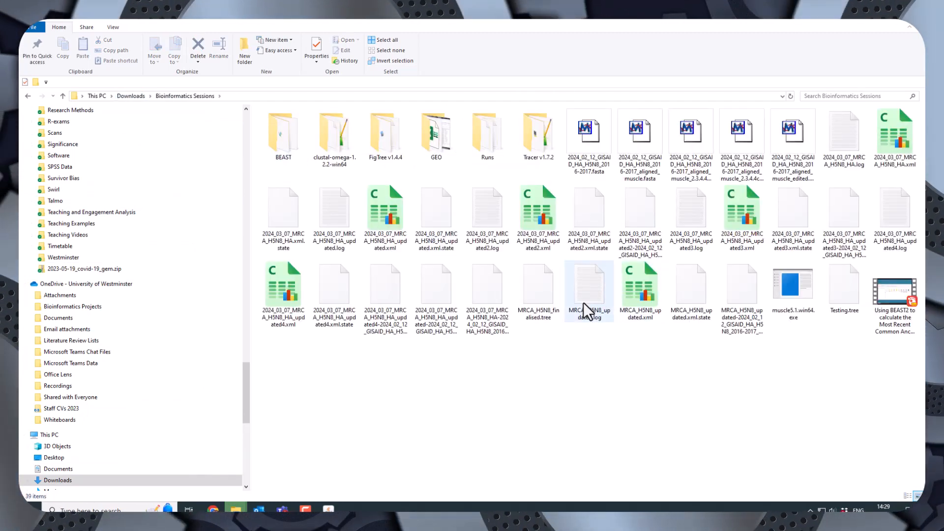
{"action": "left_click", "coordinate": [743, 147]}
{"action": "double_click", "coordinate": [743, 147]}
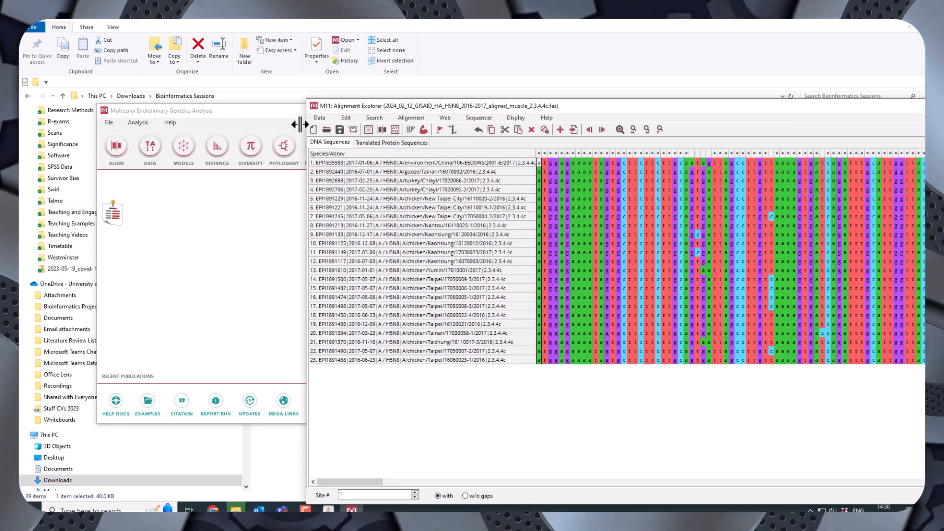
Widen the Species/Abbrv column of the 2.3.4.4c alignment to read the full sequence names.
{"action": "left_click_drag", "start_coordinate": [300, 124], "coordinate": [379, 125]}
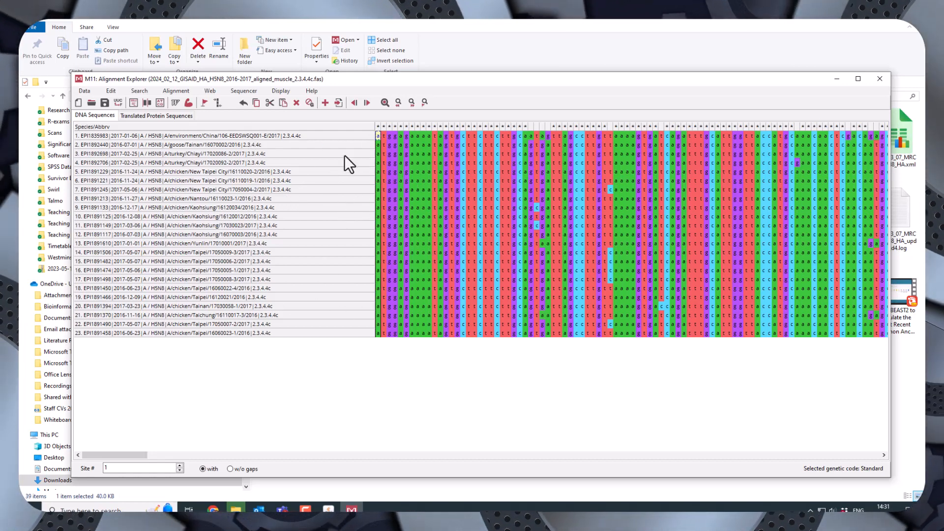
{"action": "left_click_drag", "start_coordinate": [135, 456], "coordinate": [202, 457]}
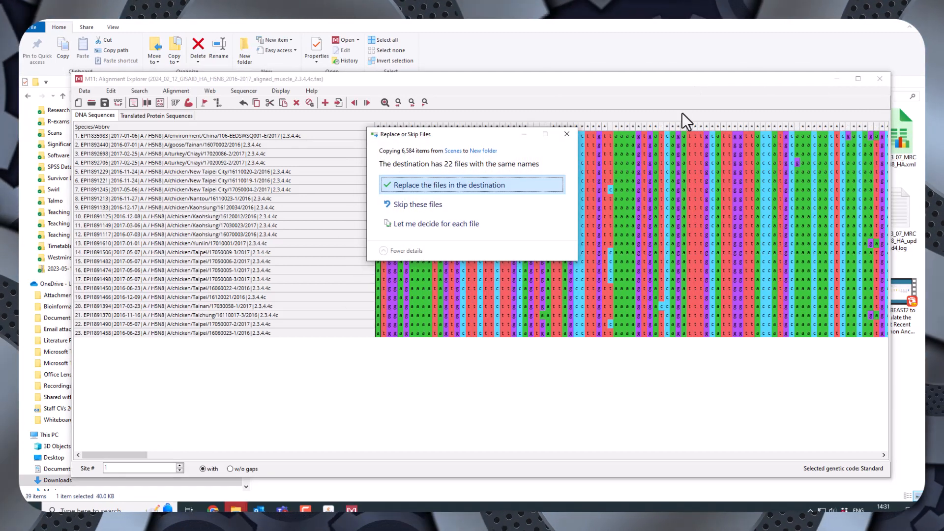
{"action": "left_click", "coordinate": [428, 180]}
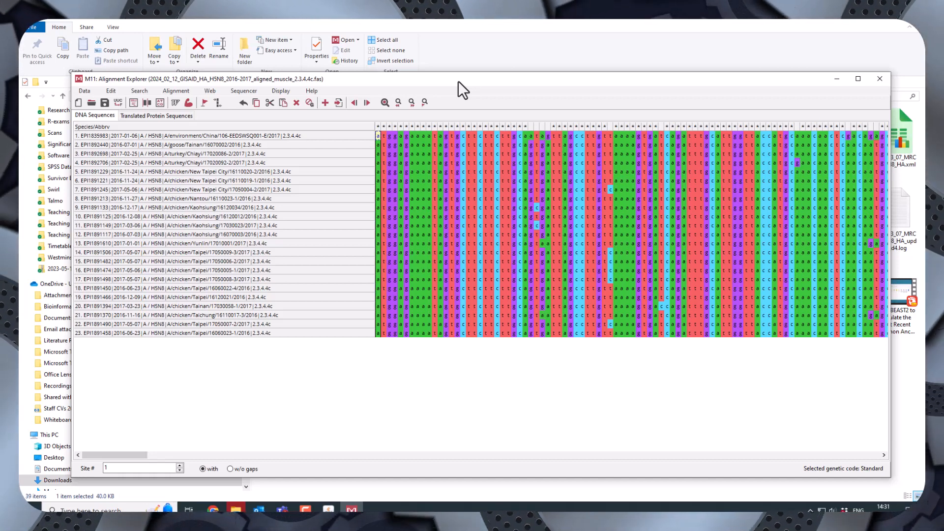
Minimise both MEGA windows and switch back to the tree in FigTree.
{"action": "left_click", "coordinate": [835, 80]}
{"action": "left_click", "coordinate": [708, 111]}
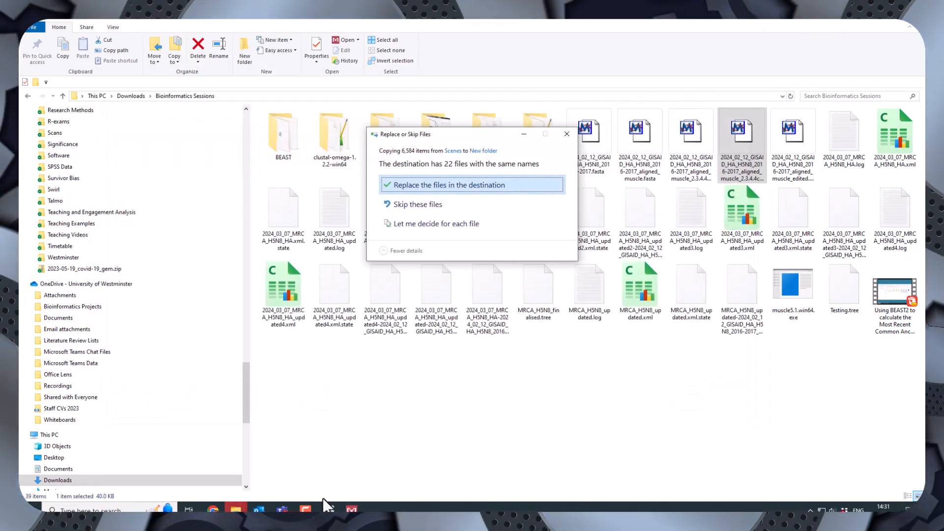
{"action": "left_click", "coordinate": [329, 508]}
Select the branch leading to the lowest major clade of the tree and extend the selection to the whole clade.
{"action": "scroll", "coordinate": [568, 322], "scroll_direction": "up", "scroll_amount": 5}
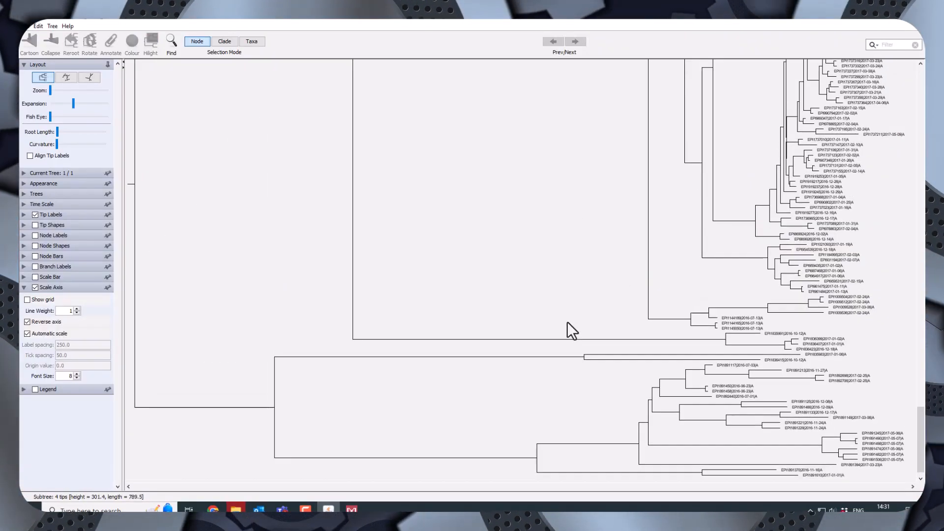
{"action": "scroll", "coordinate": [569, 311], "scroll_direction": "up", "scroll_amount": 8}
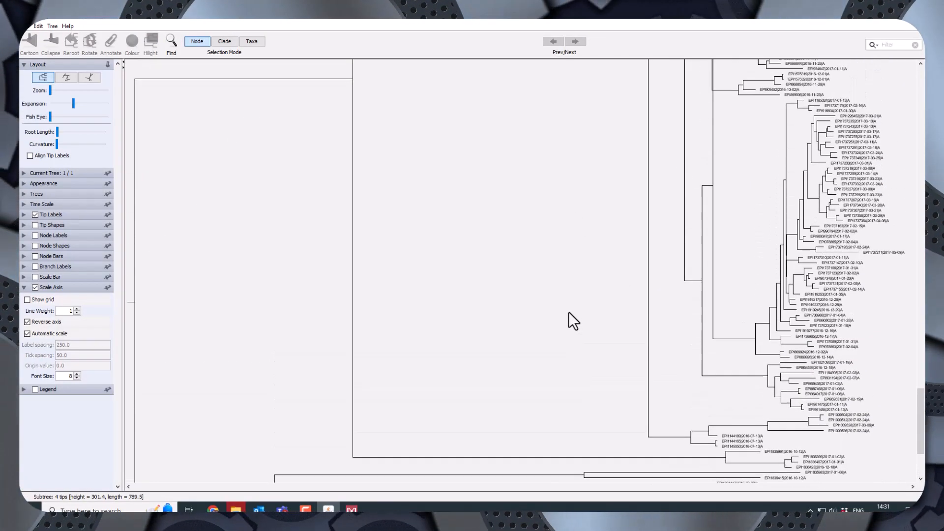
{"action": "scroll", "coordinate": [565, 293], "scroll_direction": "up", "scroll_amount": 8}
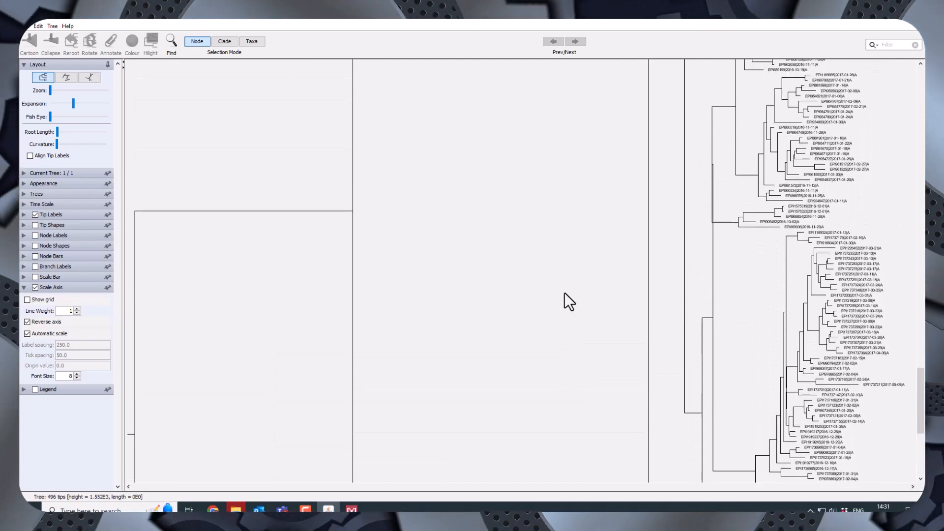
{"action": "scroll", "coordinate": [564, 292], "scroll_direction": "up", "scroll_amount": 3}
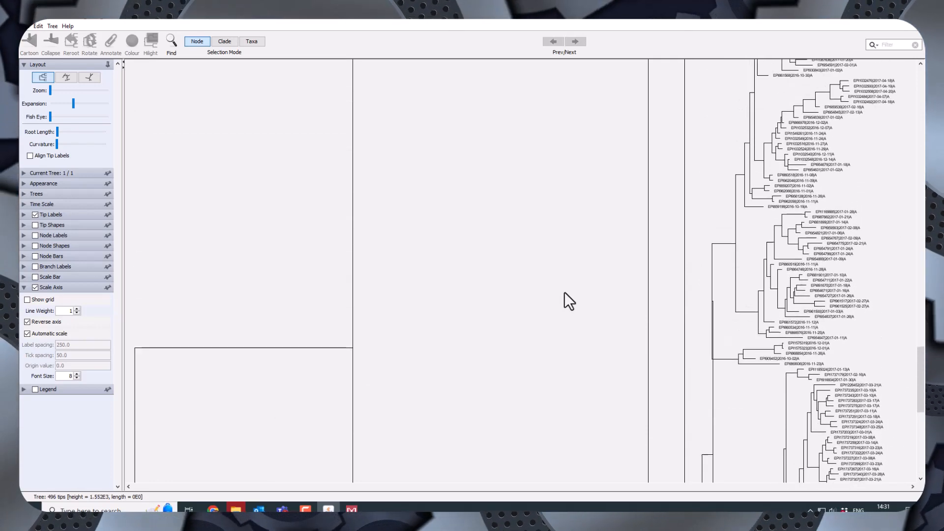
{"action": "scroll", "coordinate": [860, 373], "scroll_direction": "down", "scroll_amount": 3}
{"action": "scroll", "coordinate": [868, 385], "scroll_direction": "down", "scroll_amount": 5}
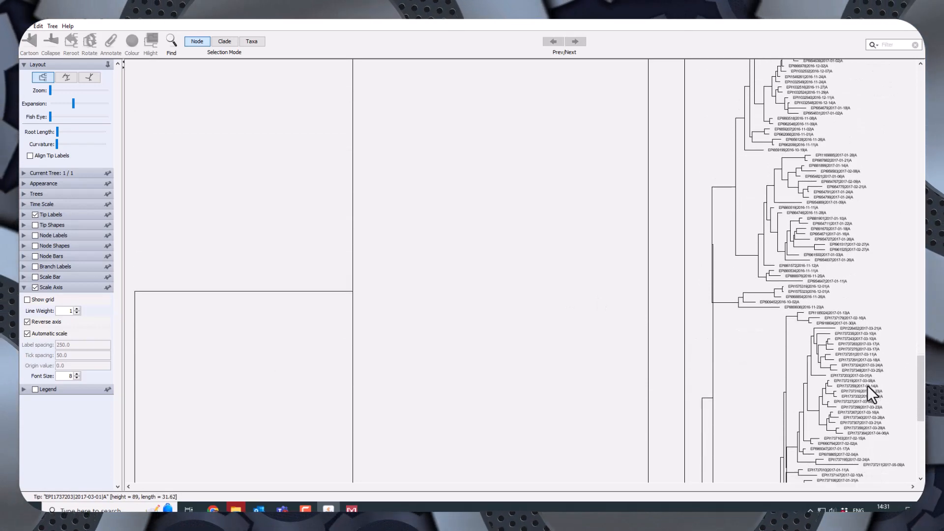
{"action": "left_click_drag", "start_coordinate": [919, 374], "coordinate": [914, 457]}
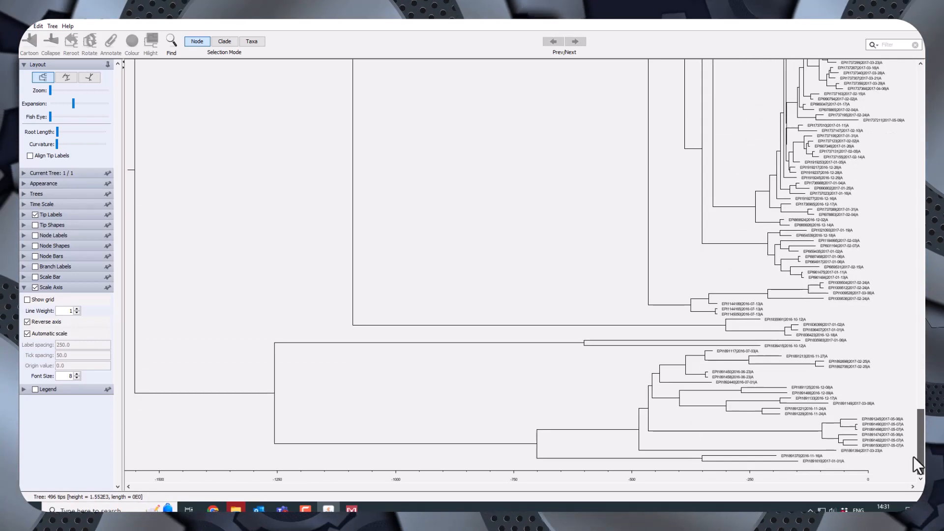
{"action": "left_click", "coordinate": [261, 393]}
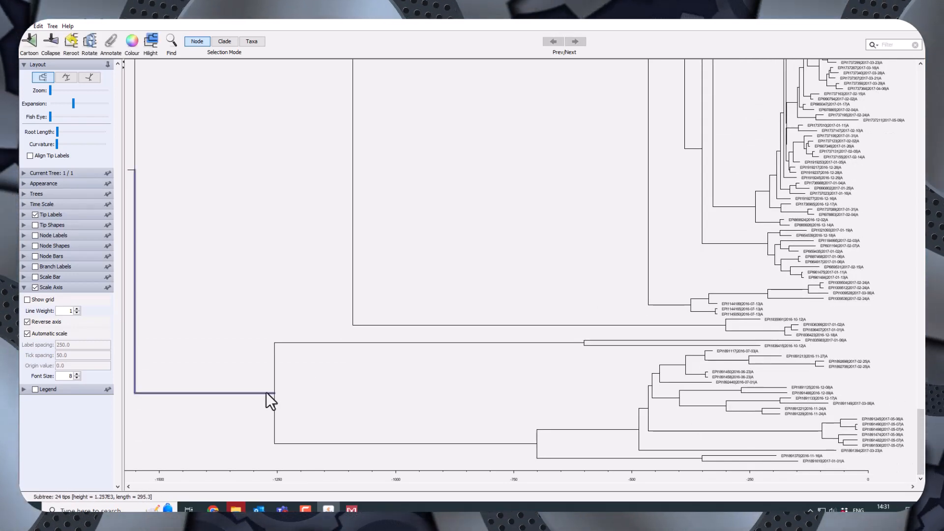
{"action": "left_click", "coordinate": [223, 41]}
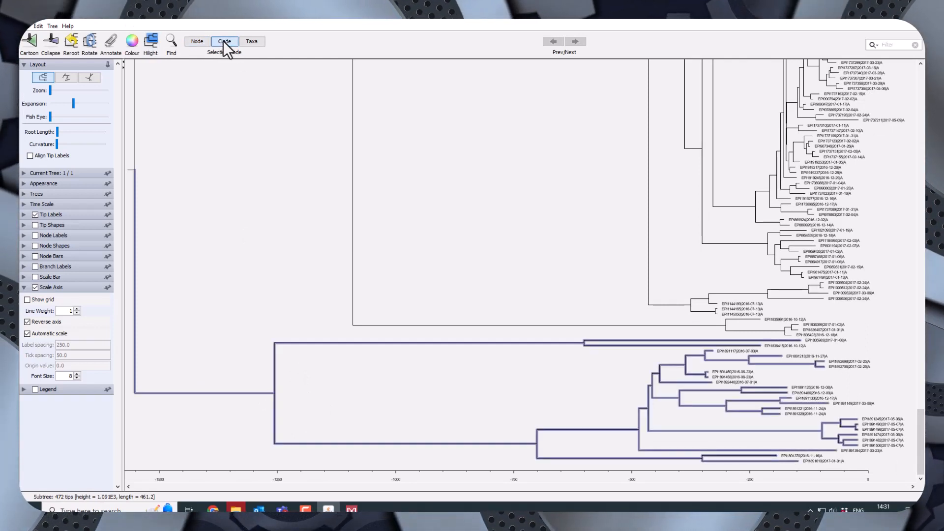
Copy the lowest major clade of the tree into a new FigTree window and maximise that window.
{"action": "left_click", "coordinate": [274, 393]}
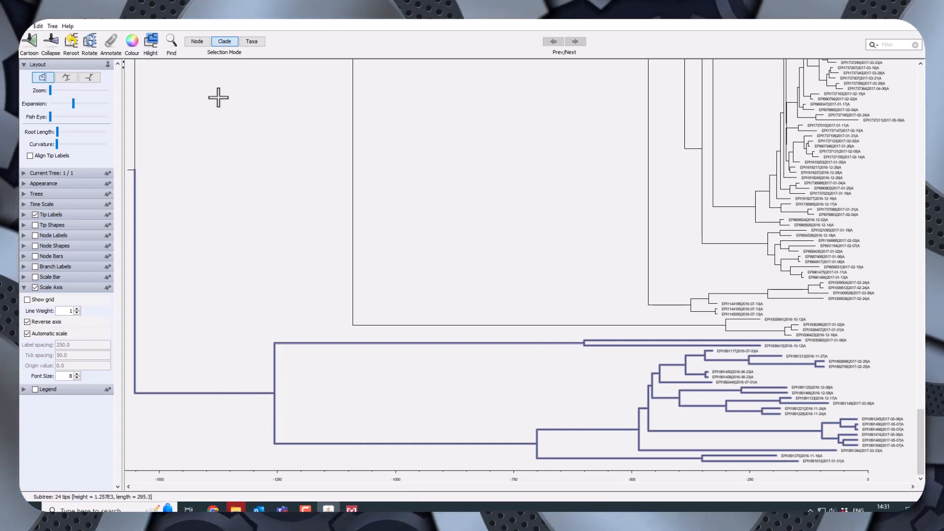
{"action": "left_click", "coordinate": [275, 394]}
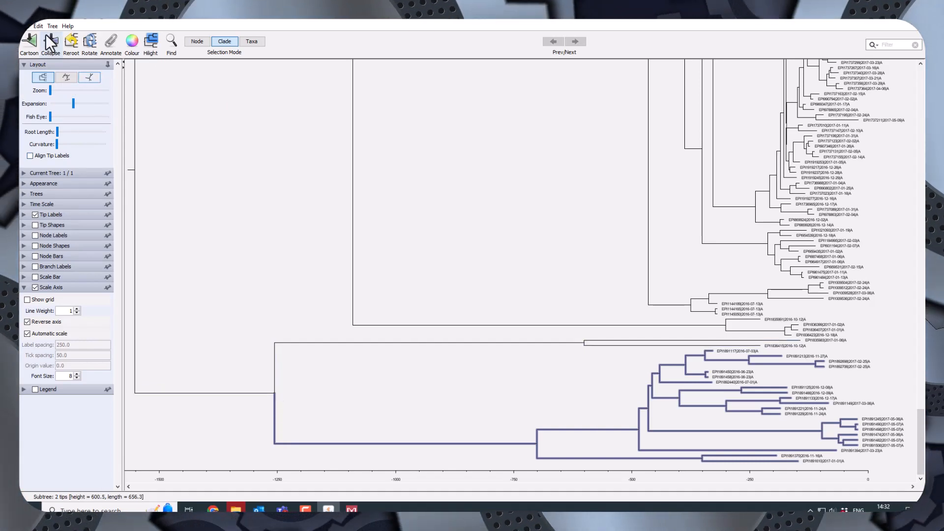
{"action": "left_click", "coordinate": [24, 26]}
{"action": "left_click", "coordinate": [41, 38]}
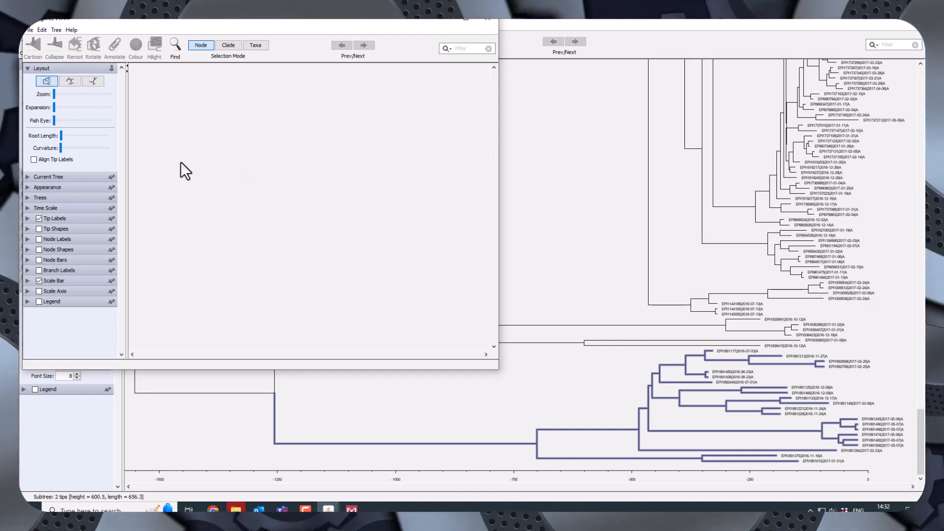
{"action": "key", "text": "ctrl+v"}
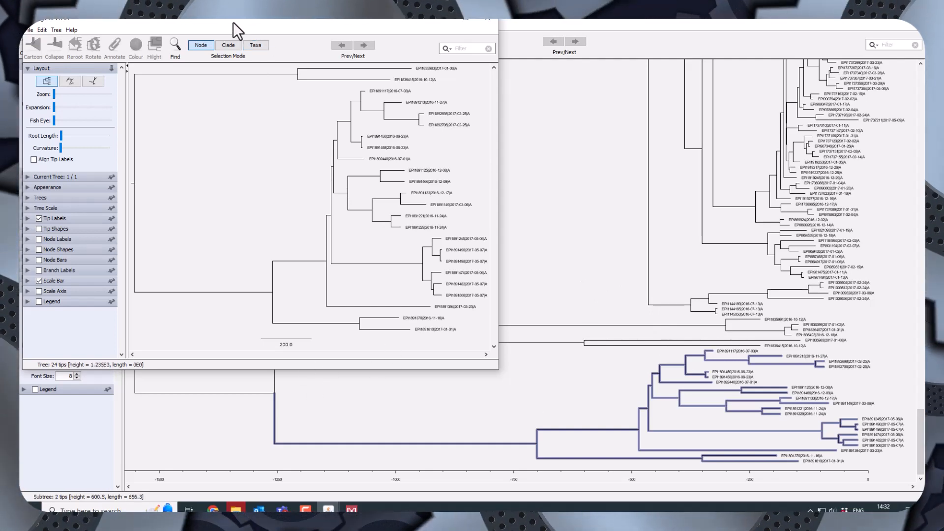
{"action": "left_click_drag", "start_coordinate": [233, 22], "coordinate": [371, 90]}
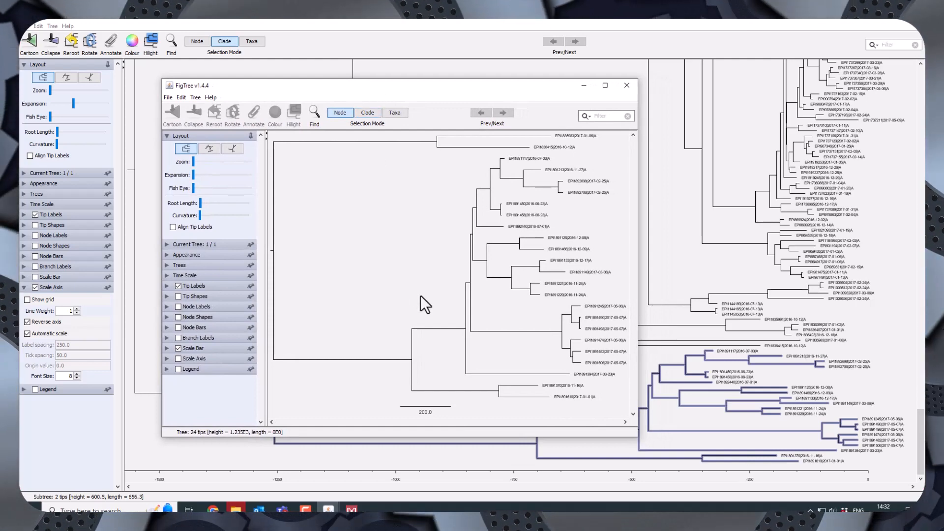
{"action": "left_click", "coordinate": [606, 86]}
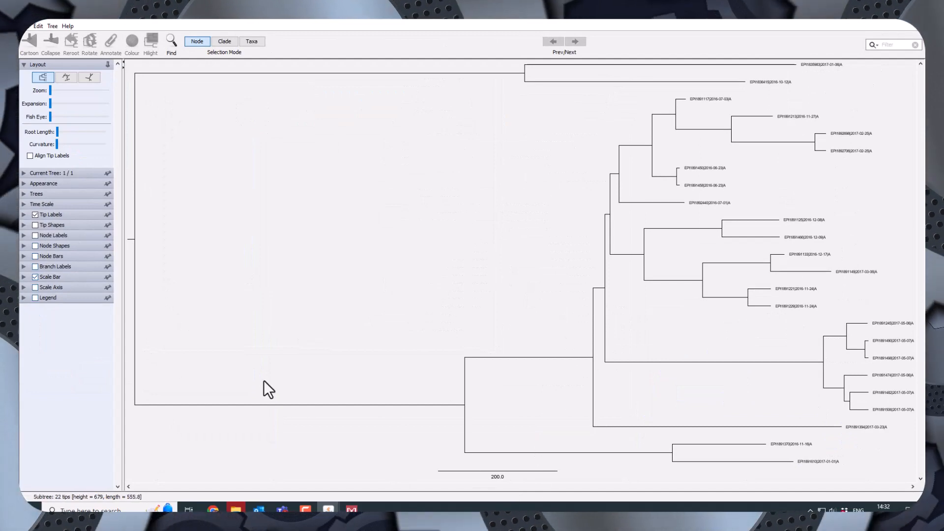
Replace the copied clade's scale bar with a reversed scale axis that has no grid.
{"action": "left_click", "coordinate": [34, 276]}
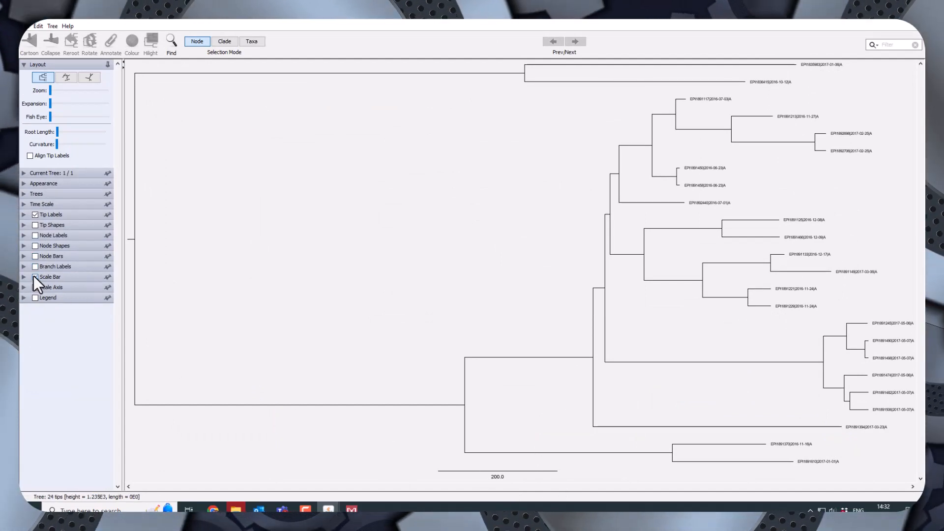
{"action": "left_click", "coordinate": [35, 285]}
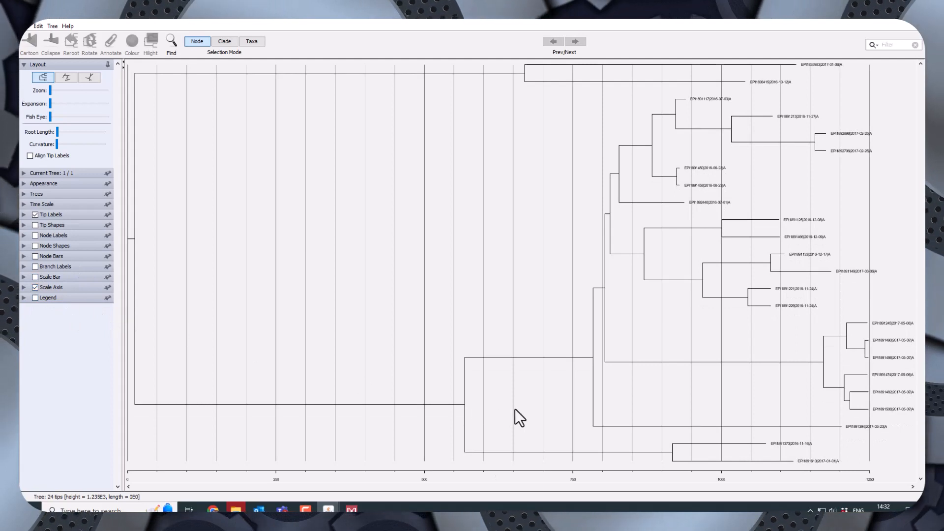
{"action": "left_click", "coordinate": [24, 288]}
{"action": "left_click", "coordinate": [27, 322]}
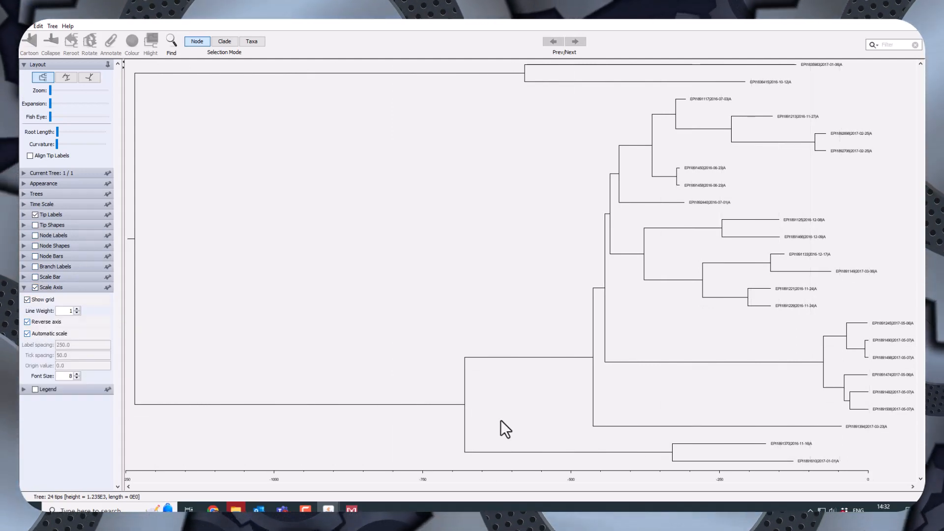
{"action": "left_click", "coordinate": [27, 299]}
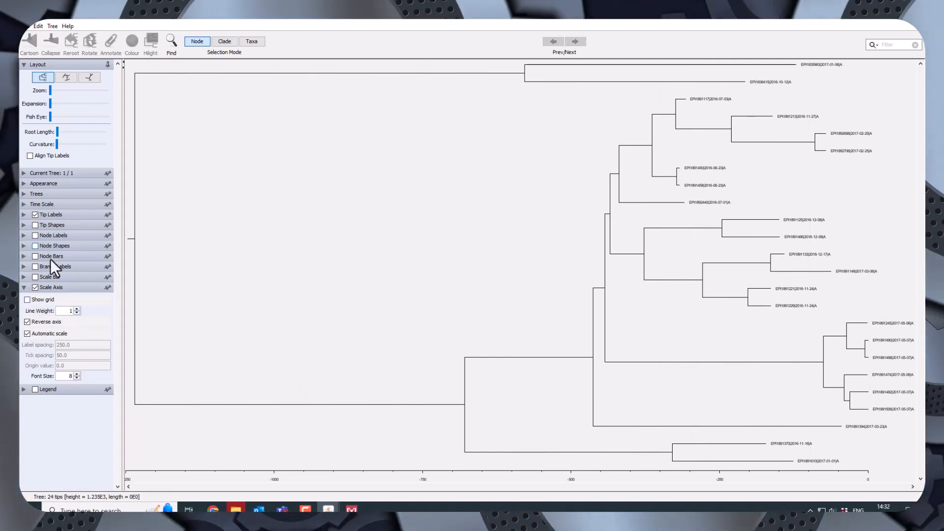
{"action": "left_click", "coordinate": [23, 288]}
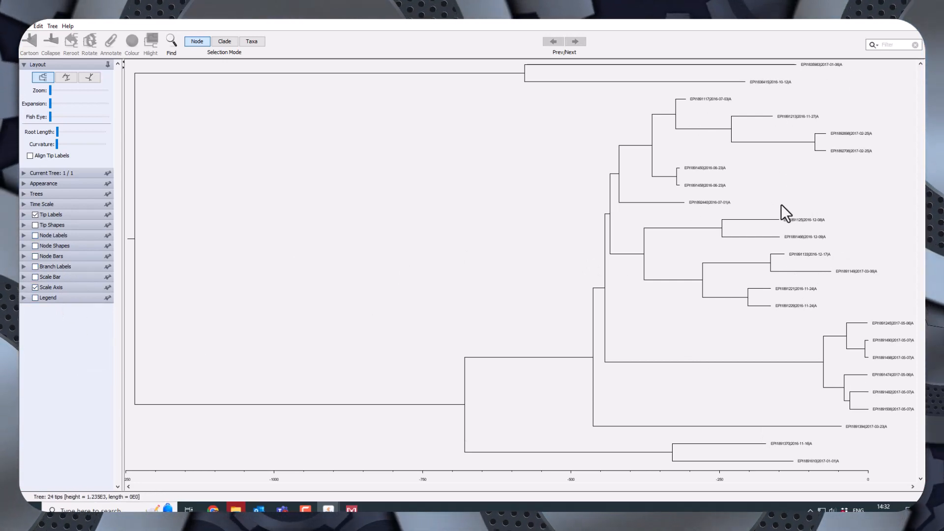
Set the font size of the tip labels to 11.
{"action": "left_click", "coordinate": [24, 214]}
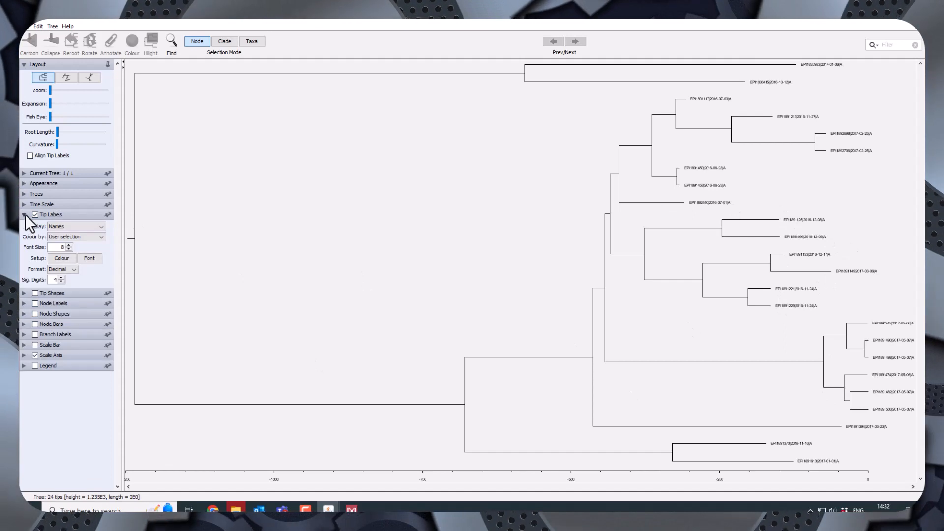
{"action": "left_click", "coordinate": [69, 245]}
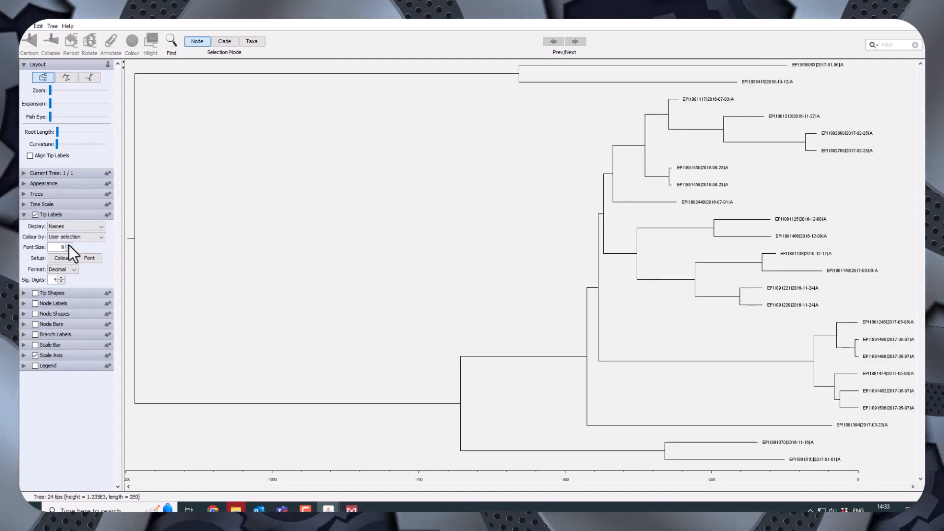
{"action": "left_click", "coordinate": [69, 245]}
{"action": "left_click", "coordinate": [70, 245]}
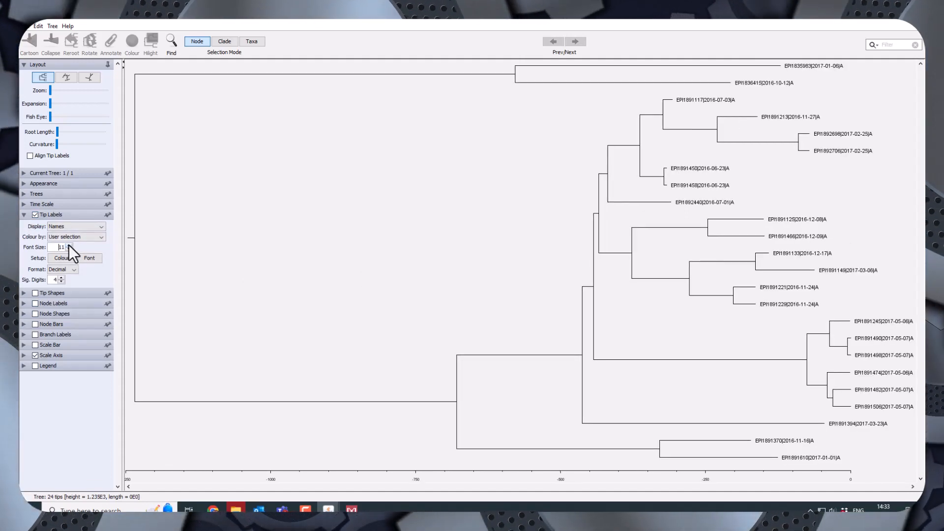
{"action": "left_click", "coordinate": [69, 245]}
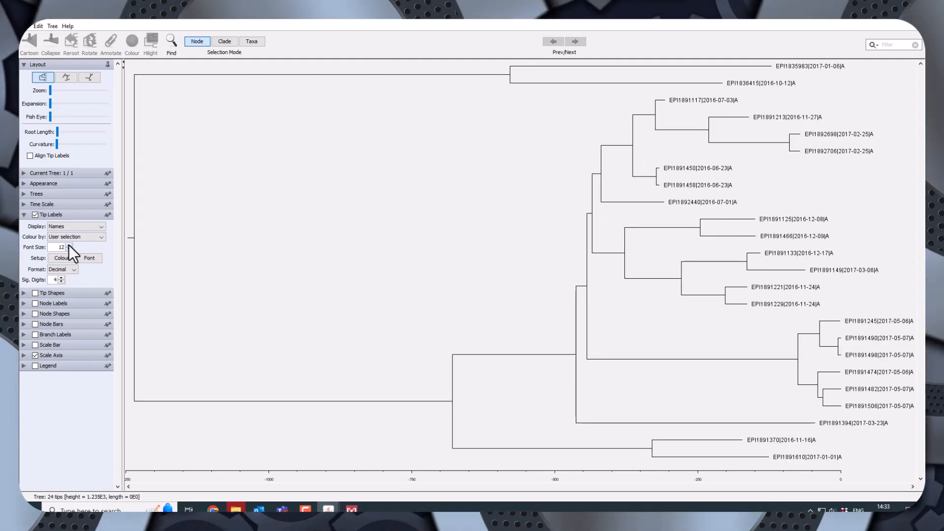
{"action": "left_click", "coordinate": [69, 245]}
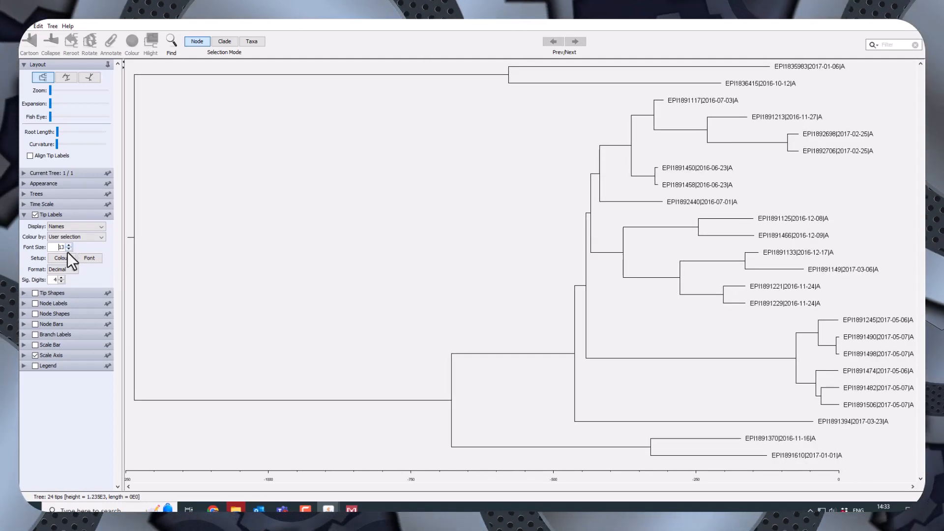
{"action": "left_click", "coordinate": [68, 250]}
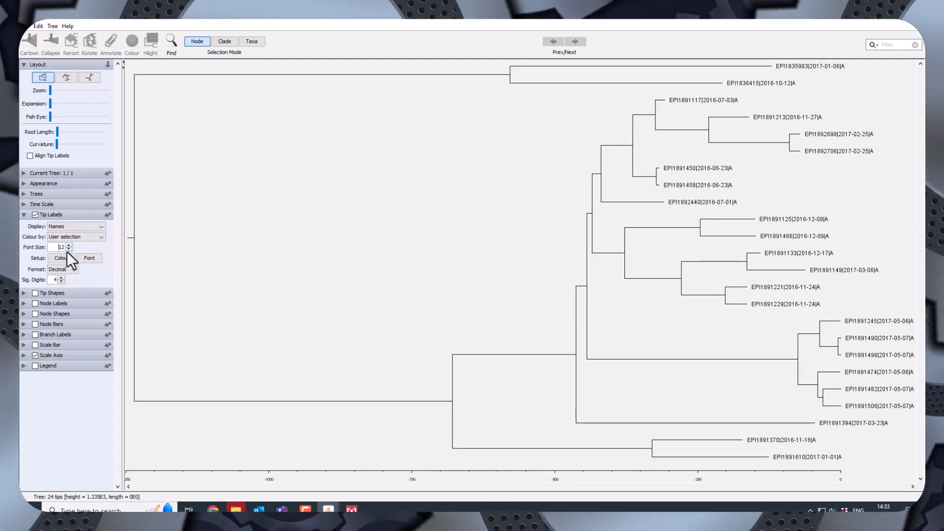
{"action": "left_click", "coordinate": [67, 251]}
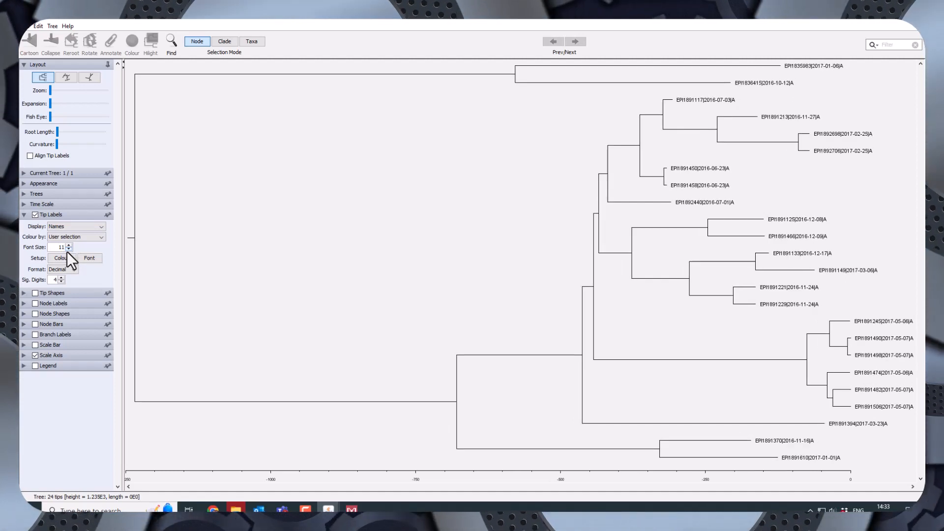
Try Comic Sans MS as the tip label font.
{"action": "left_click", "coordinate": [91, 258]}
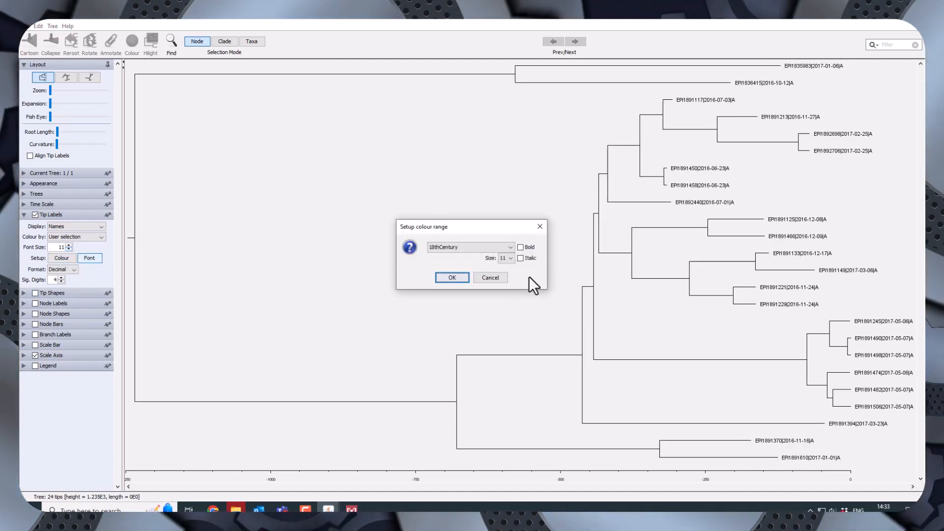
{"action": "left_click", "coordinate": [511, 247]}
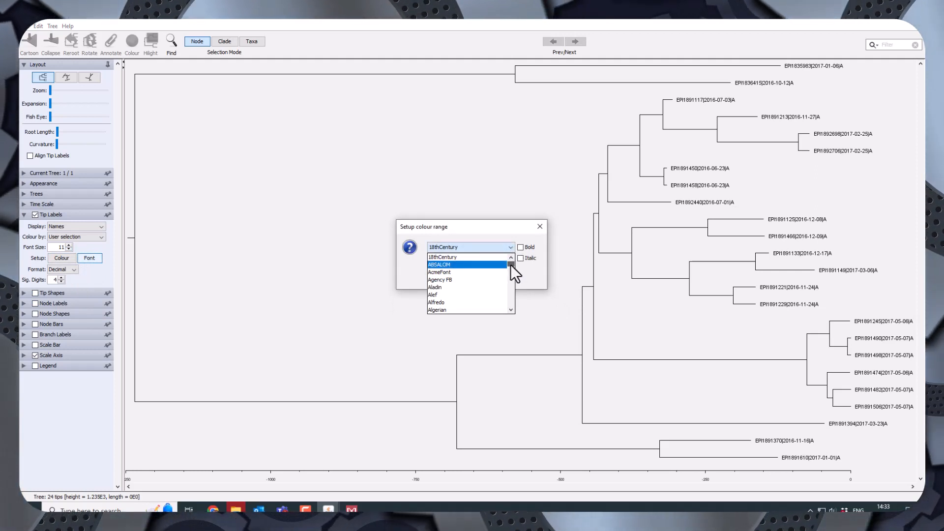
{"action": "left_click_drag", "start_coordinate": [510, 265], "coordinate": [508, 272]}
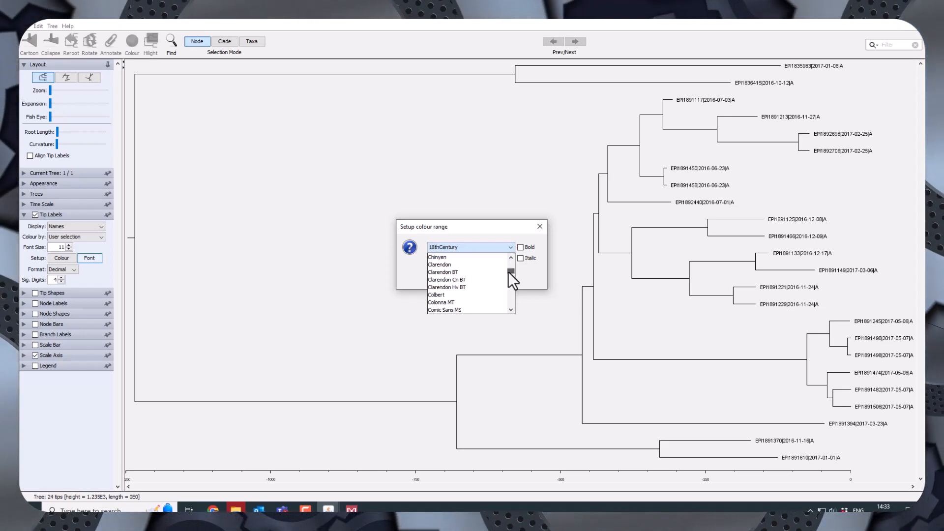
{"action": "left_click", "coordinate": [489, 310]}
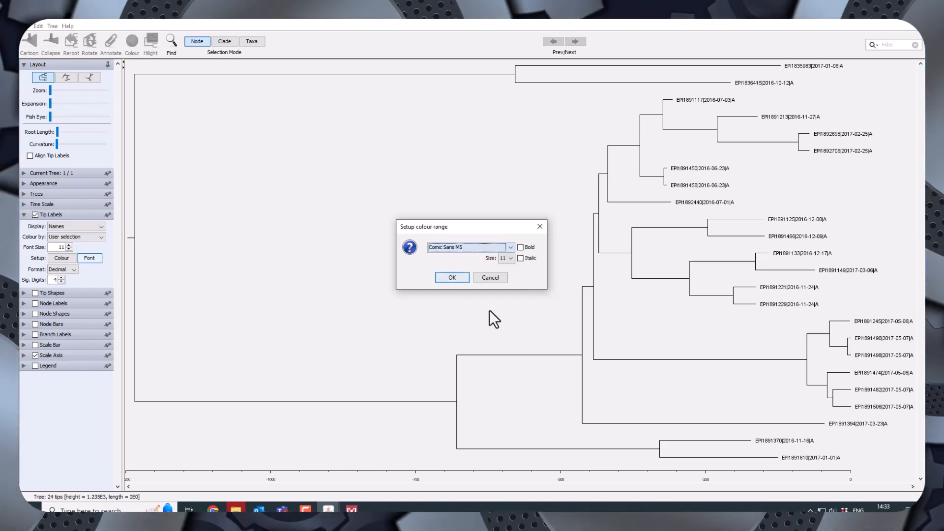
{"action": "left_click", "coordinate": [454, 278]}
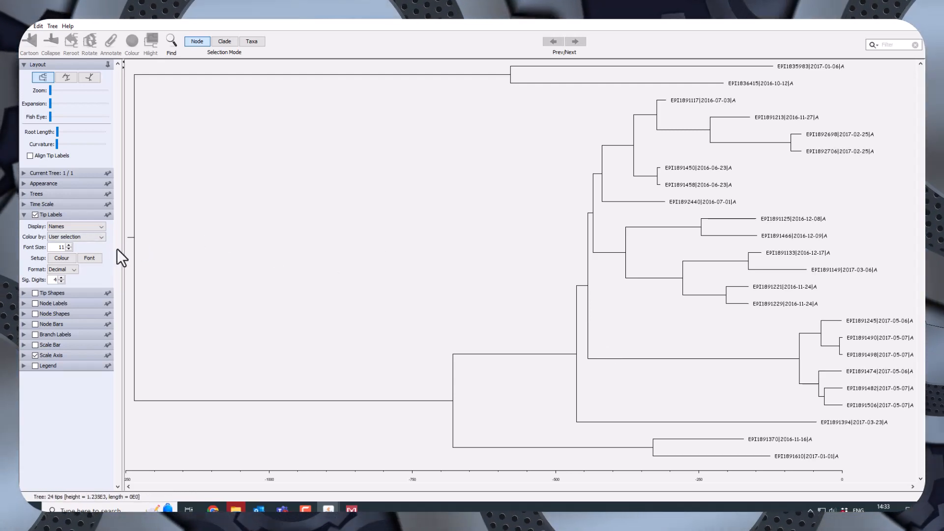
Try Cracked Johnnie as the tip label font.
{"action": "left_click", "coordinate": [90, 259]}
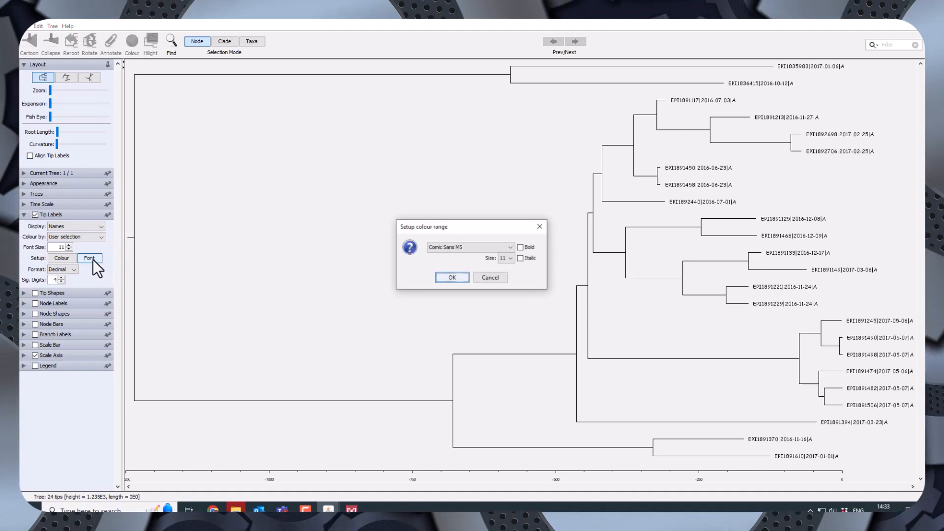
{"action": "left_click", "coordinate": [510, 247]}
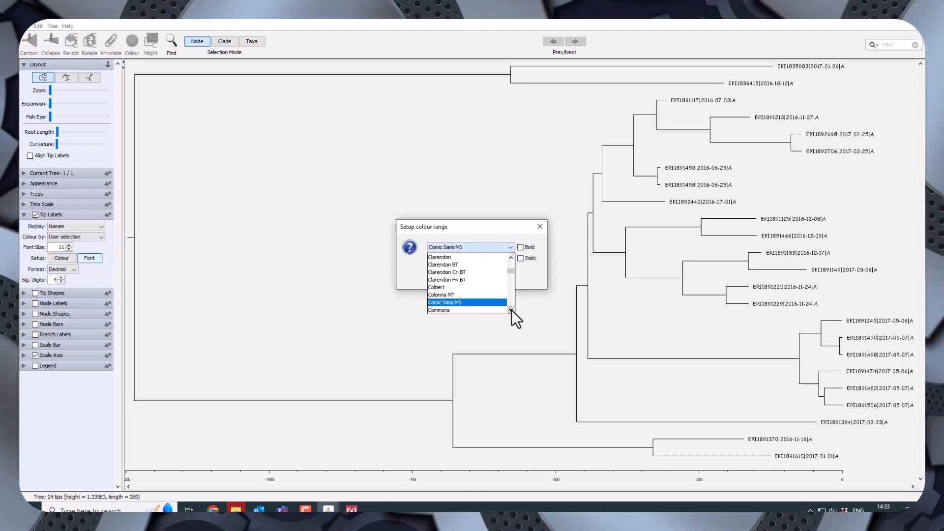
{"action": "scroll", "coordinate": [512, 310], "scroll_direction": "down", "scroll_amount": 4}
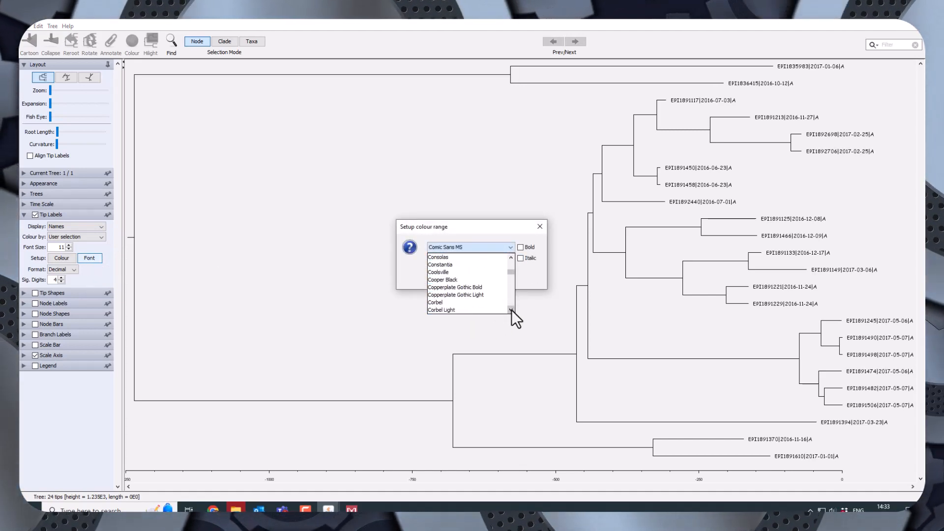
{"action": "scroll", "coordinate": [512, 310], "scroll_direction": "down", "scroll_amount": 5}
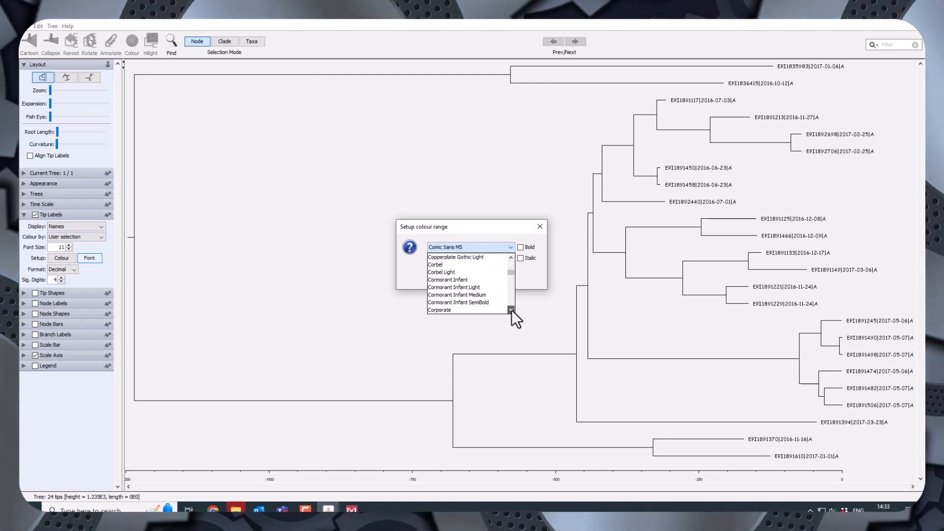
{"action": "scroll", "coordinate": [511, 310], "scroll_direction": "down", "scroll_amount": 3}
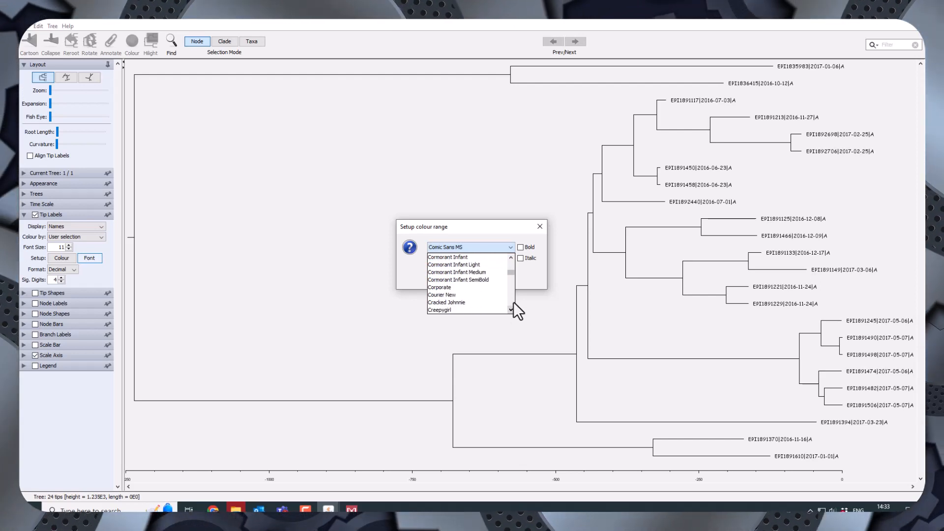
{"action": "left_click", "coordinate": [467, 302]}
{"action": "left_click", "coordinate": [453, 278]}
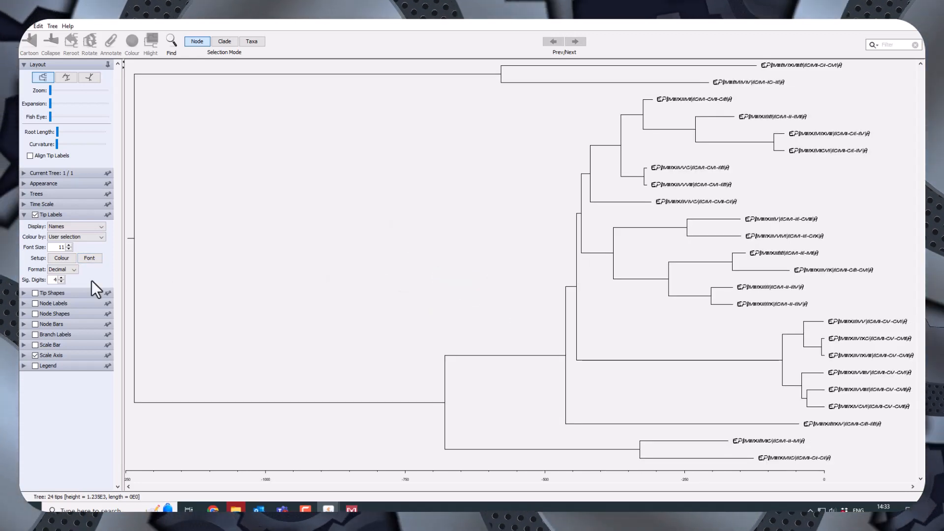
Change the tip label font to Times New Roman.
{"action": "left_click", "coordinate": [90, 259]}
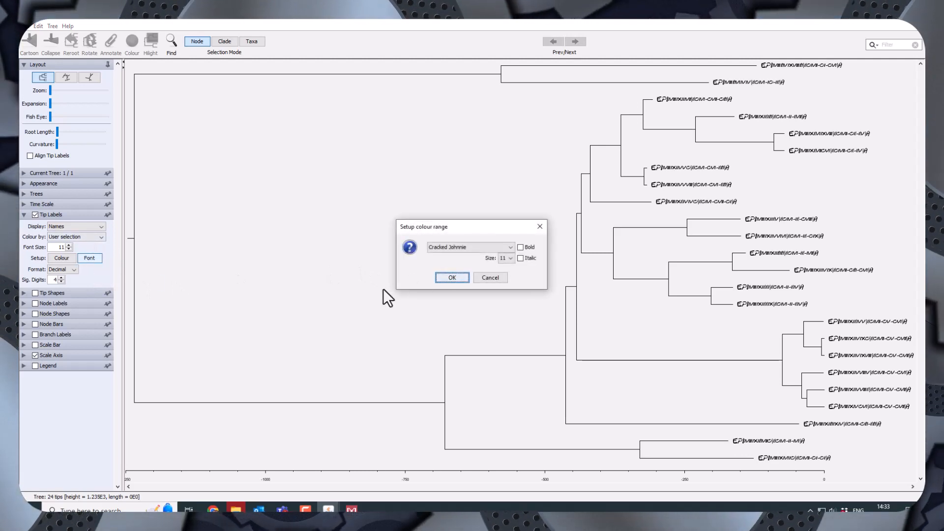
{"action": "left_click", "coordinate": [510, 247]}
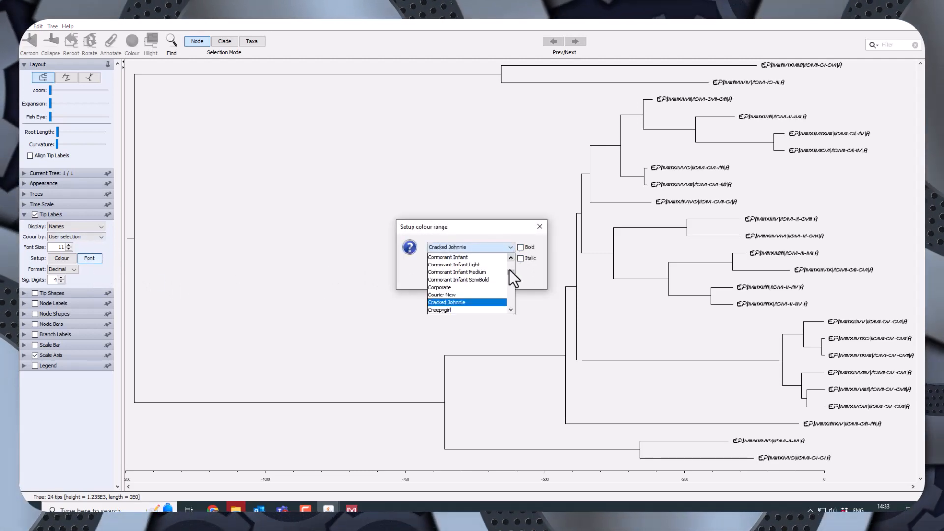
{"action": "left_click_drag", "start_coordinate": [511, 270], "coordinate": [509, 301]}
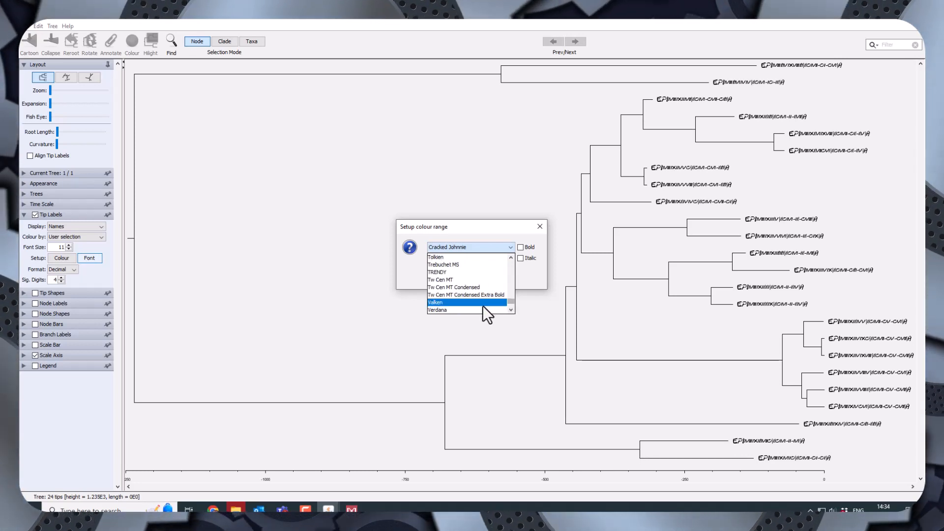
{"action": "left_click", "coordinate": [509, 258]}
{"action": "left_click", "coordinate": [509, 258]}
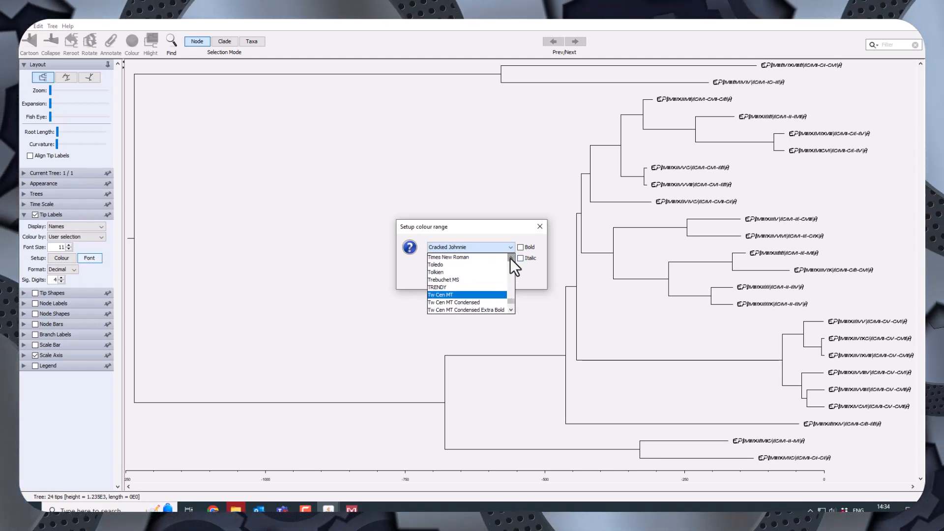
{"action": "left_click", "coordinate": [509, 258]}
{"action": "left_click", "coordinate": [477, 274]}
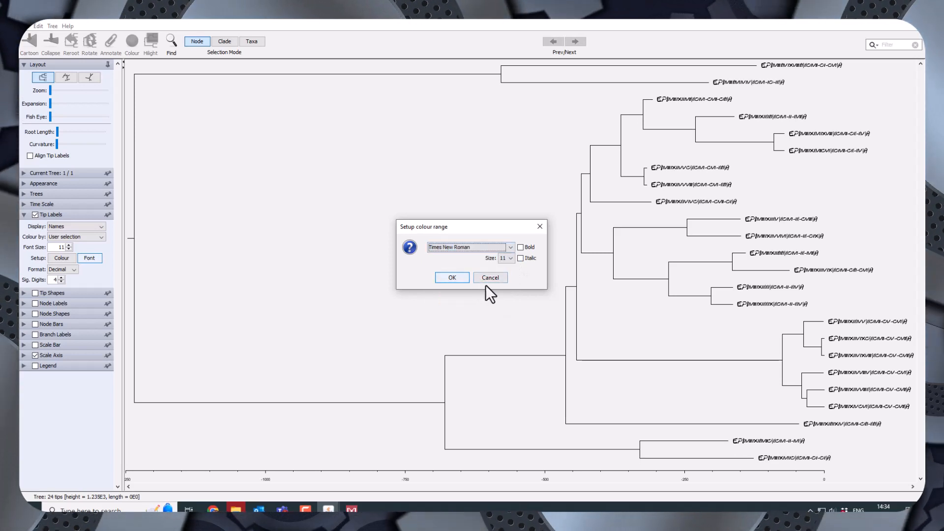
{"action": "left_click", "coordinate": [462, 279]}
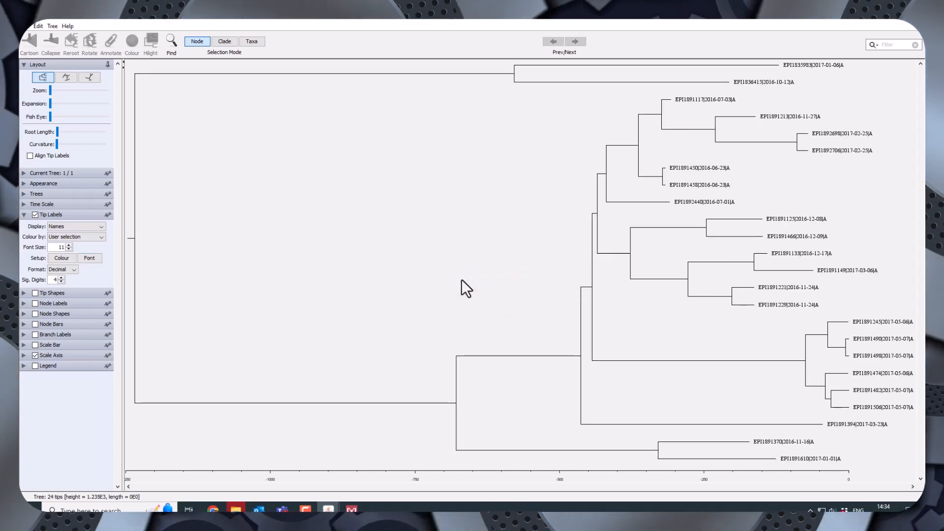
Set the tip label font size to 13 and turn on shapes at the tree tips.
{"action": "left_click", "coordinate": [69, 245]}
{"action": "left_click", "coordinate": [69, 245]}
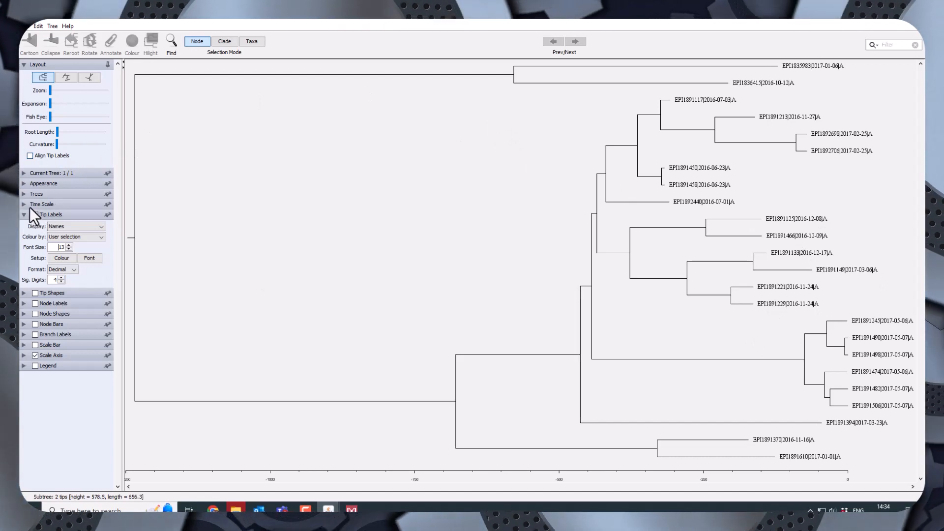
{"action": "left_click", "coordinate": [36, 293]}
{"action": "left_click", "coordinate": [22, 293]}
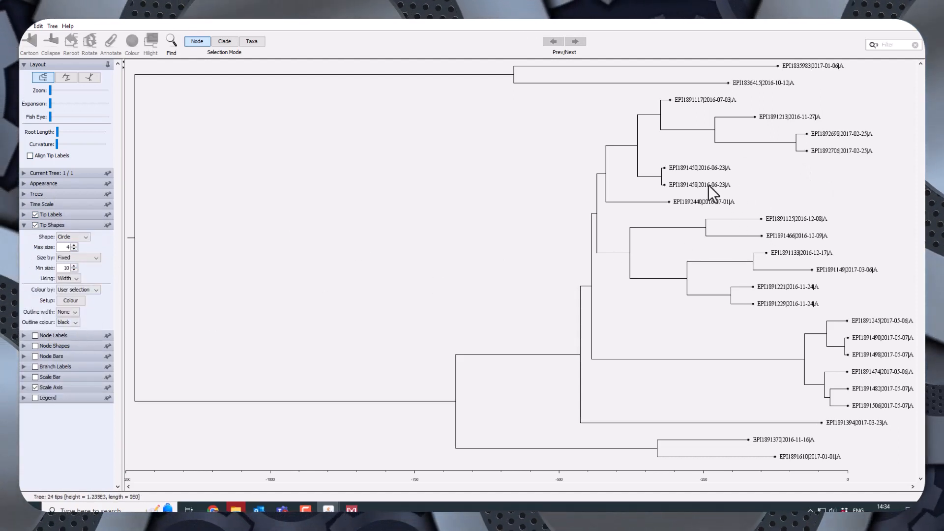
Try Rectangle and Diamond as the tip shape, and return it to Circle.
{"action": "left_click", "coordinate": [86, 238]}
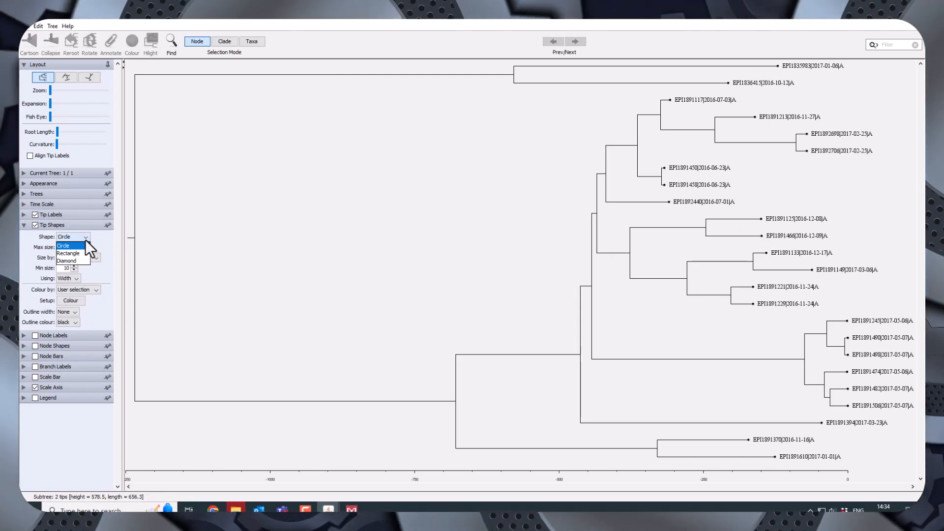
{"action": "left_click", "coordinate": [74, 254]}
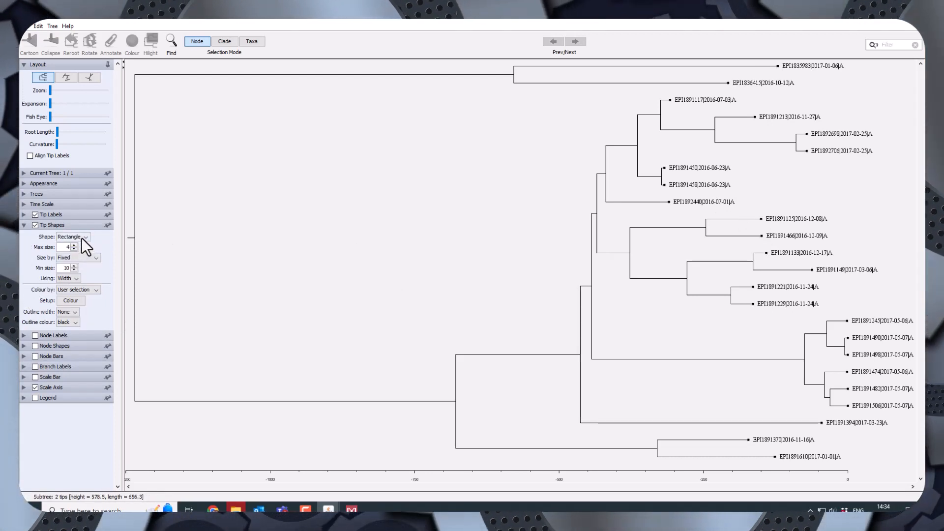
{"action": "left_click", "coordinate": [81, 237]}
{"action": "left_click", "coordinate": [78, 264]}
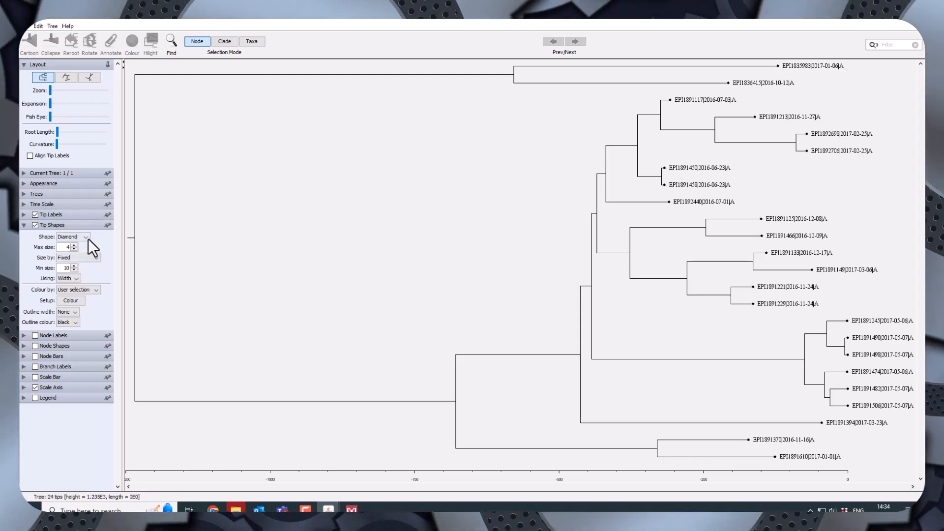
{"action": "left_click", "coordinate": [88, 238]}
{"action": "left_click", "coordinate": [71, 246]}
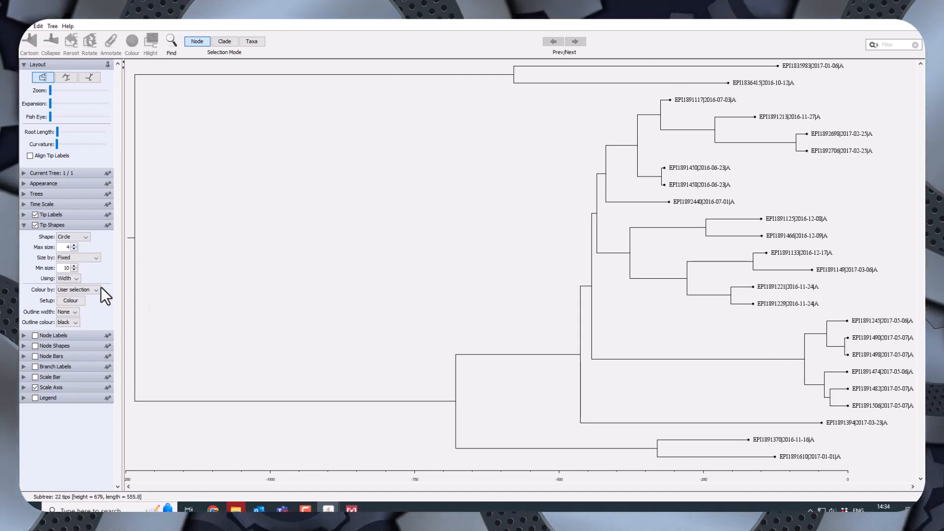
{"action": "left_click", "coordinate": [22, 225]}
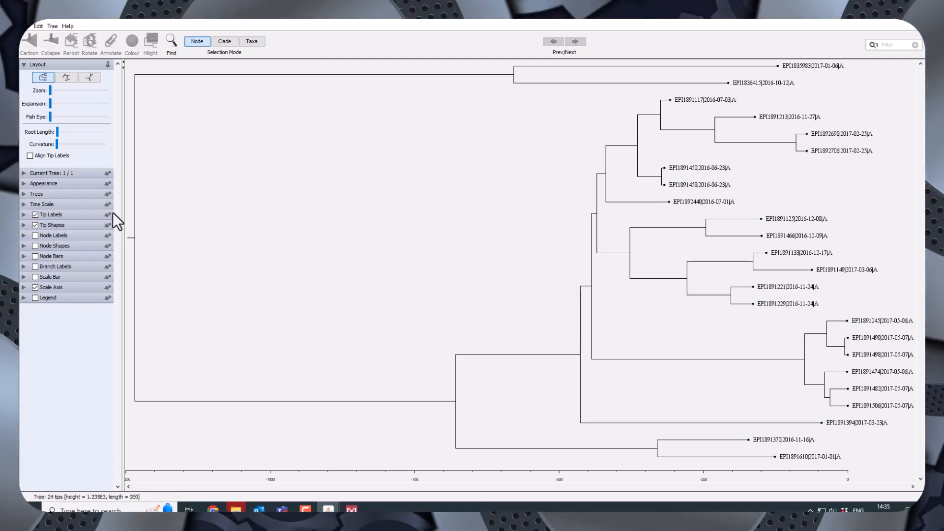
Turn on circular node shapes at the tree's internal nodes.
{"action": "left_click", "coordinate": [23, 246]}
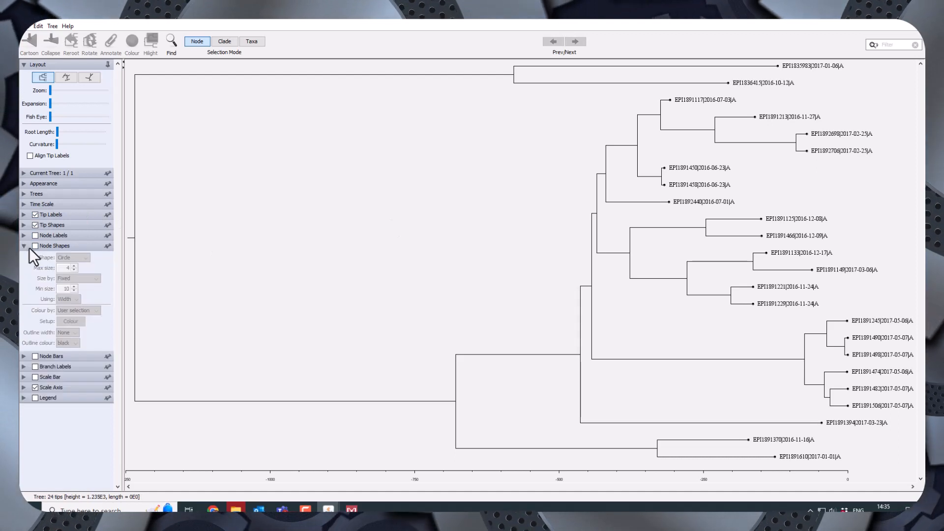
{"action": "left_click", "coordinate": [35, 246]}
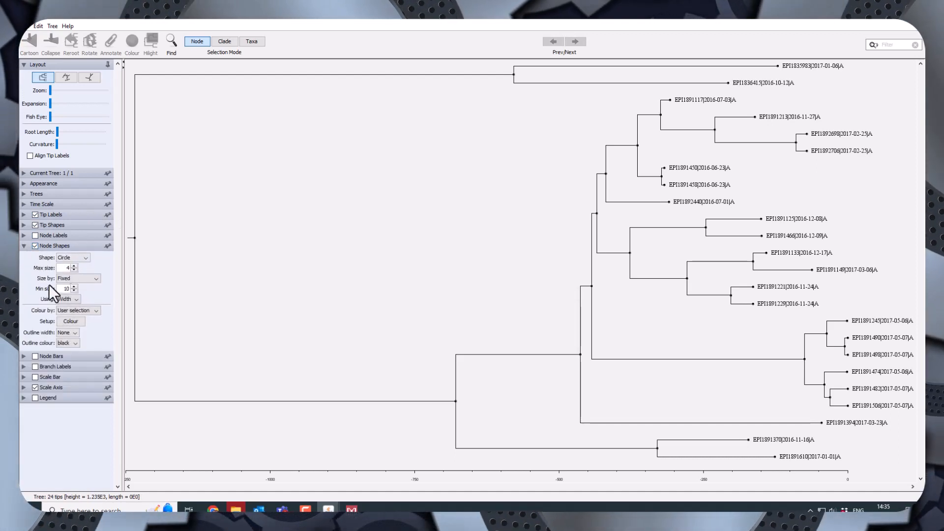
{"action": "left_click", "coordinate": [75, 322]}
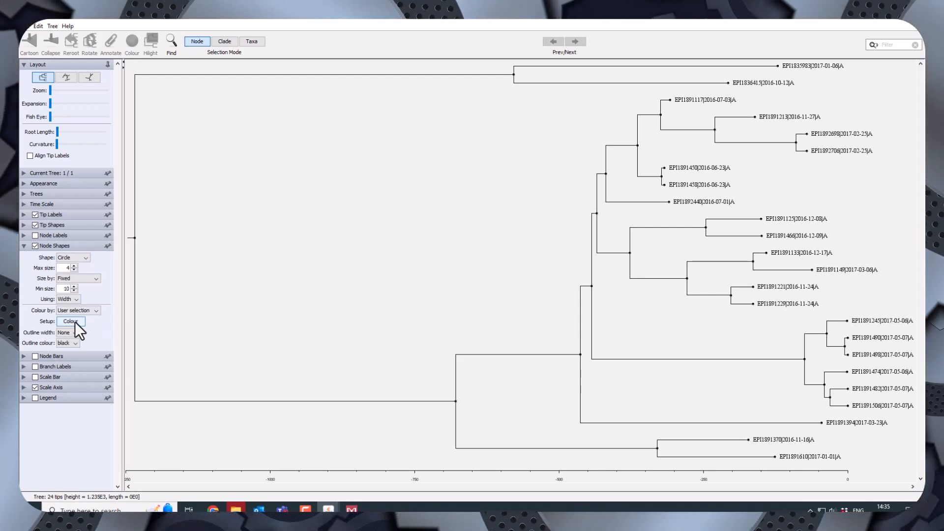
{"action": "left_click", "coordinate": [24, 246]}
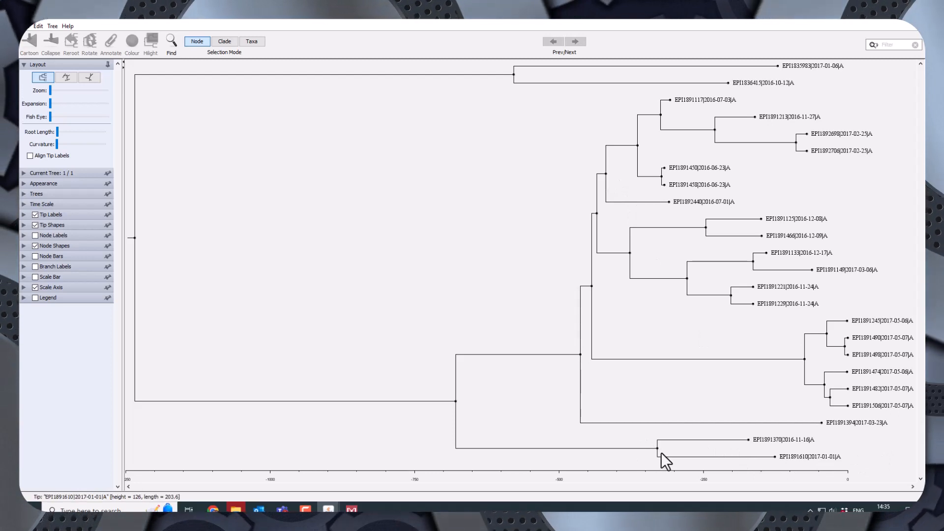
Turn on node labels showing the posterior values and set their font size to 10.
{"action": "left_click", "coordinate": [35, 236]}
{"action": "left_click", "coordinate": [23, 235]}
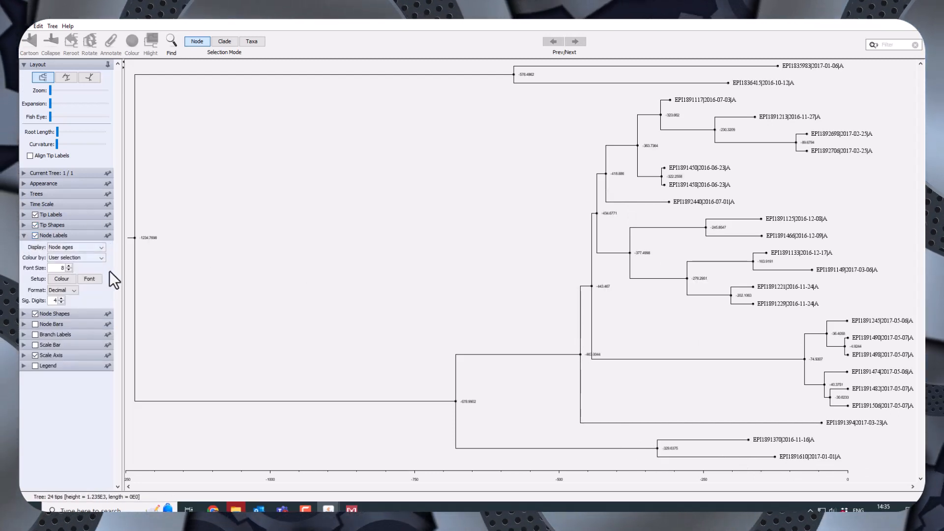
{"action": "left_click", "coordinate": [101, 247]}
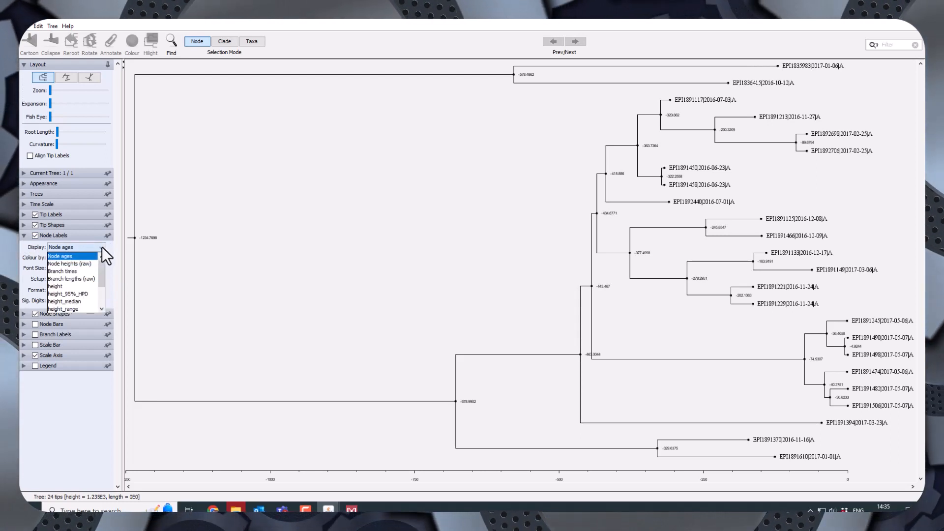
{"action": "left_click_drag", "start_coordinate": [101, 278], "coordinate": [103, 306]}
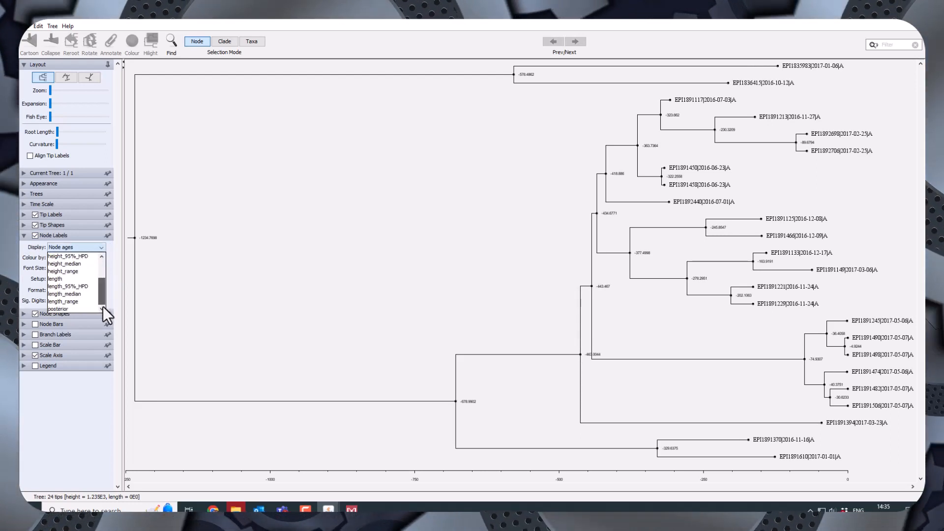
{"action": "left_click", "coordinate": [69, 308]}
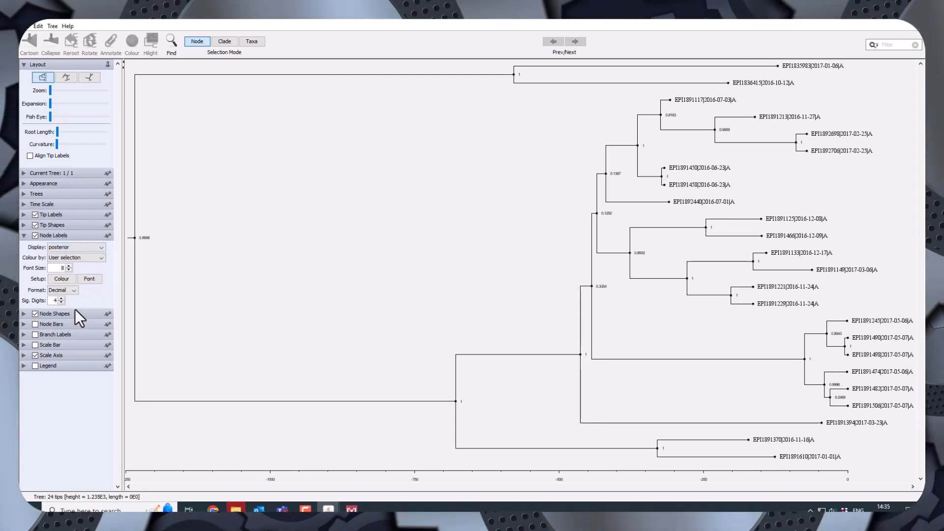
{"action": "left_click", "coordinate": [69, 266]}
{"action": "left_click", "coordinate": [69, 266]}
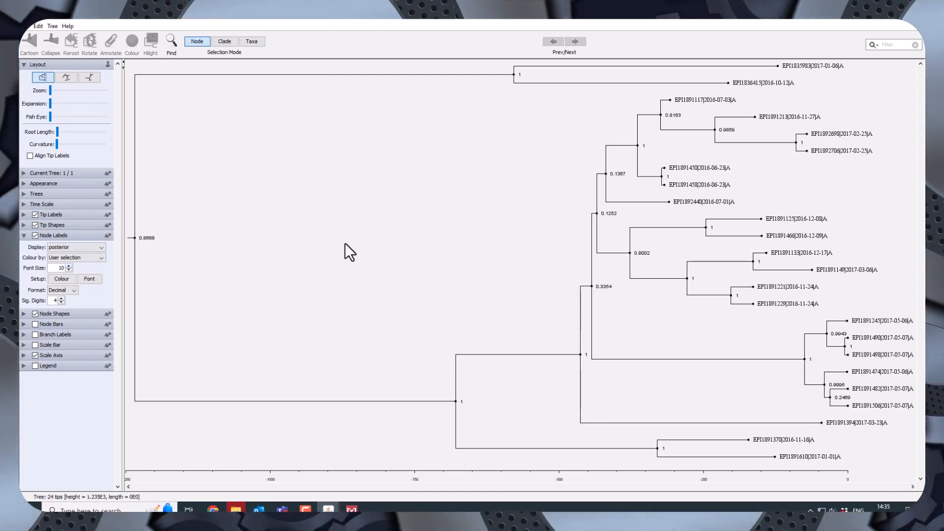
{"action": "left_click", "coordinate": [23, 236]}
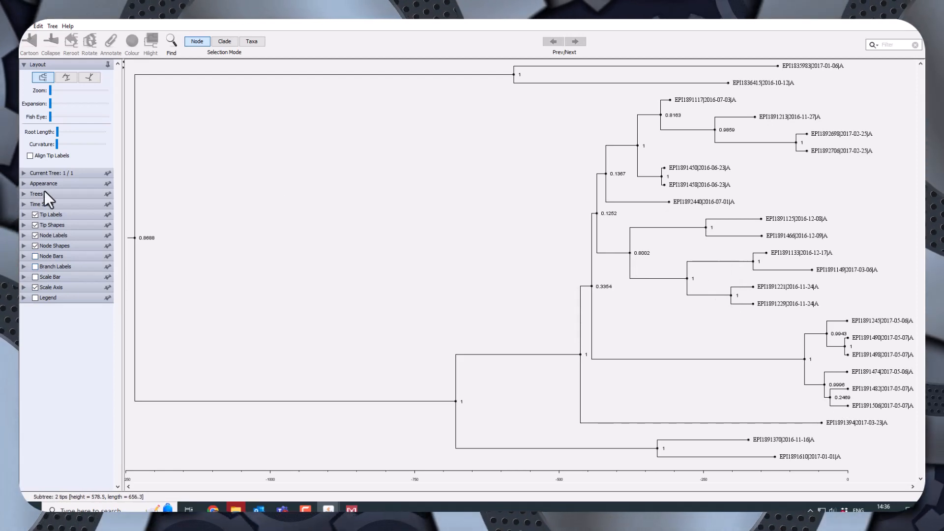
Set the node labels to 2 significant digits.
{"action": "left_click", "coordinate": [23, 236]}
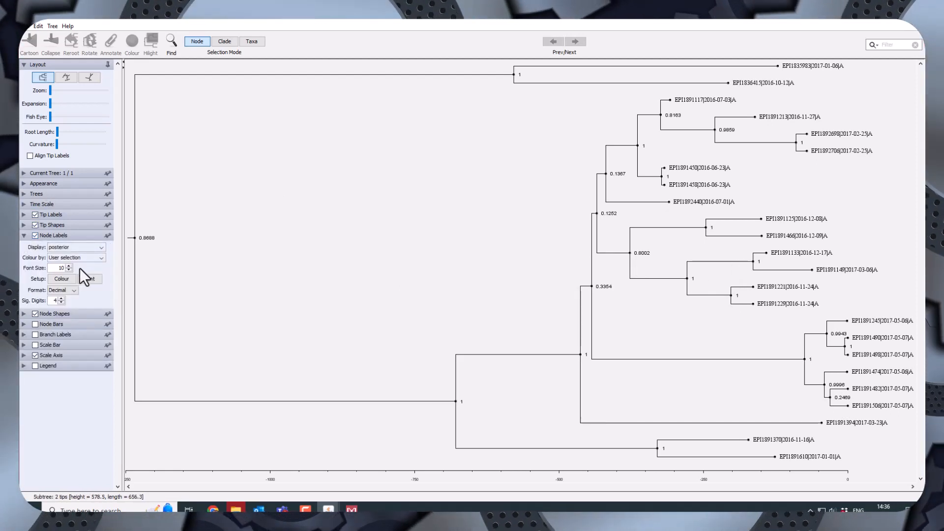
{"action": "left_click", "coordinate": [62, 302]}
{"action": "left_click", "coordinate": [61, 303]}
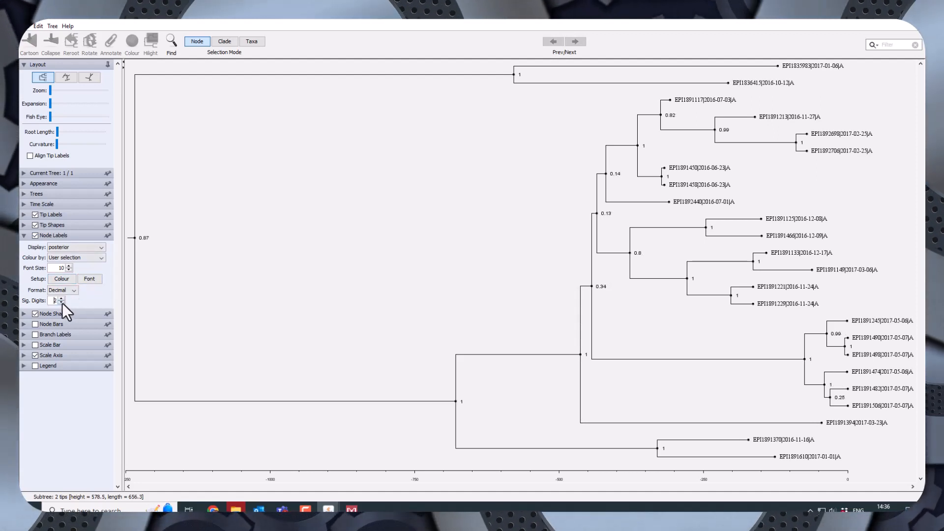
{"action": "left_click", "coordinate": [24, 236]}
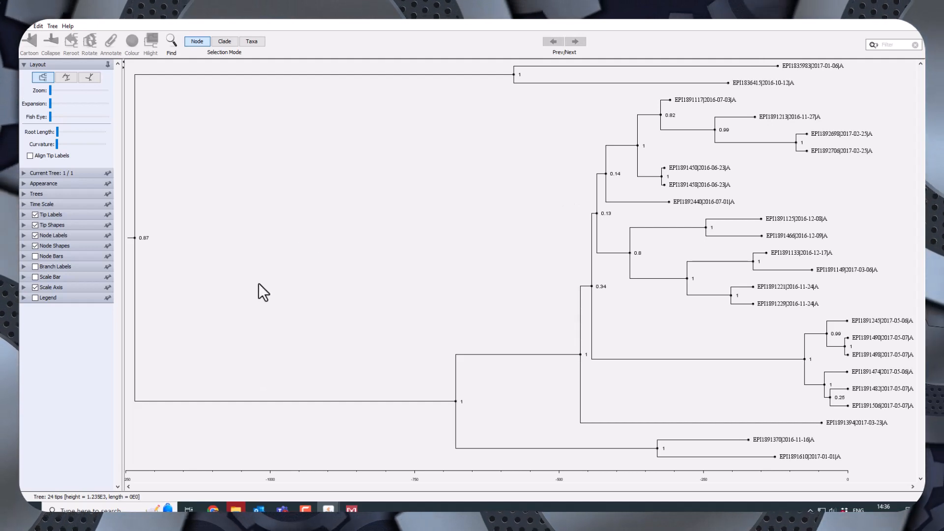
{"action": "left_click", "coordinate": [496, 390]}
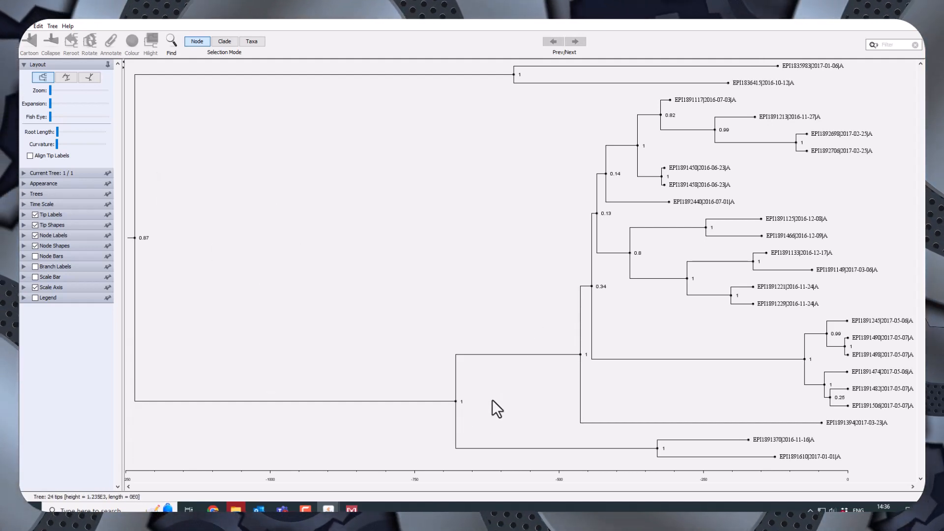
{"action": "left_click", "coordinate": [488, 391]}
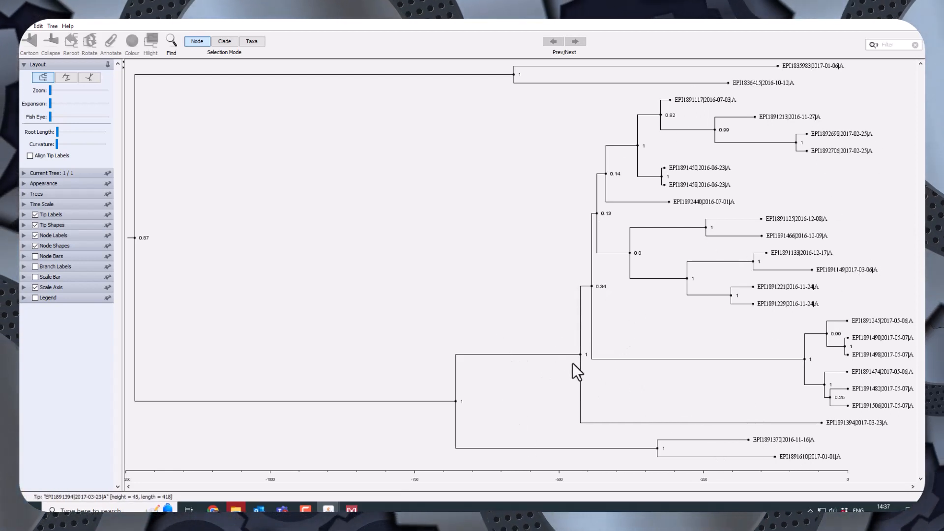
{"action": "left_click", "coordinate": [609, 214]}
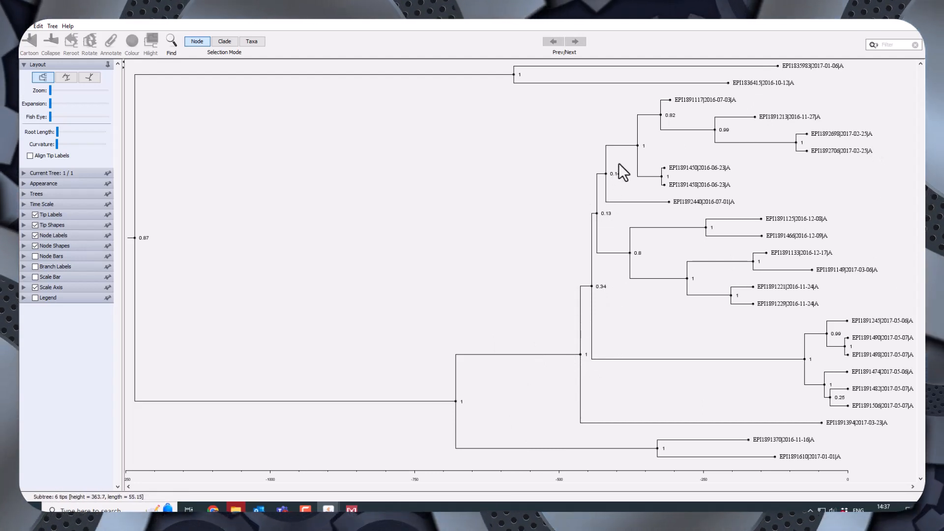
{"action": "left_click", "coordinate": [607, 173]}
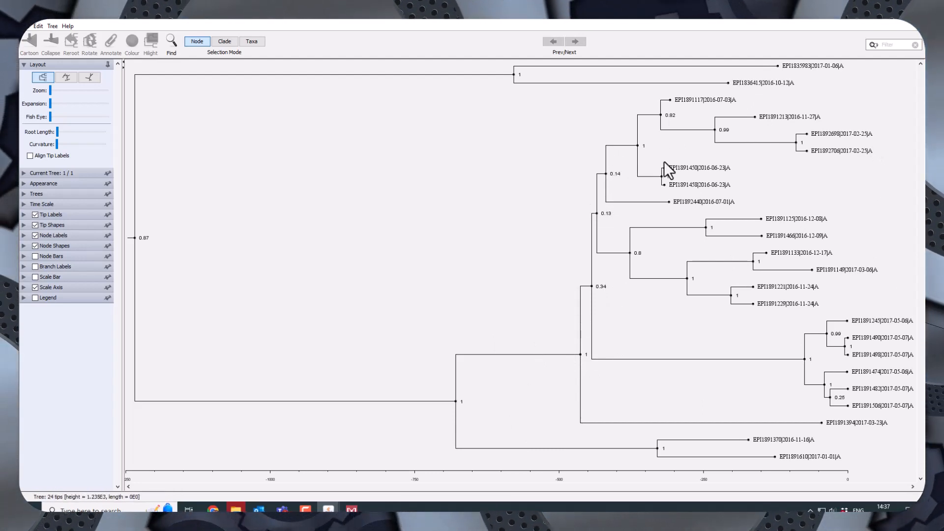
{"action": "left_click", "coordinate": [703, 243]}
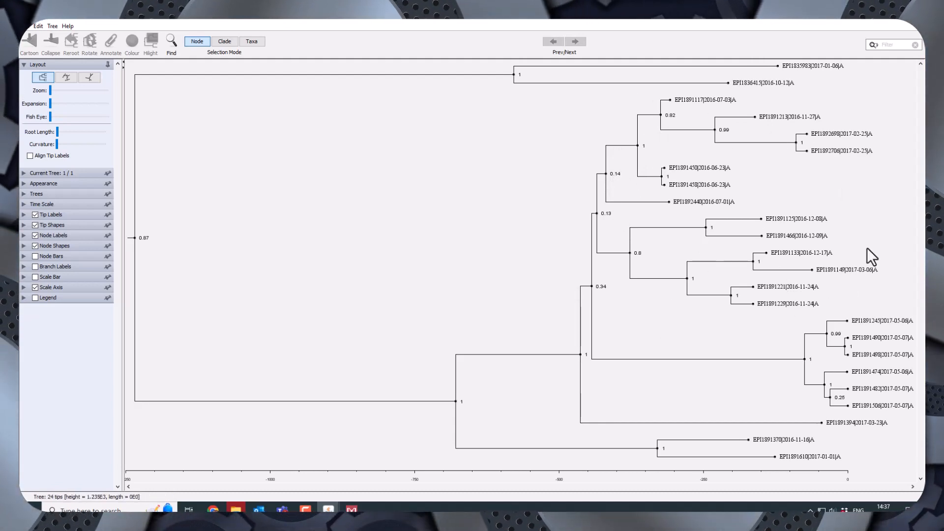
{"action": "left_click", "coordinate": [713, 256]}
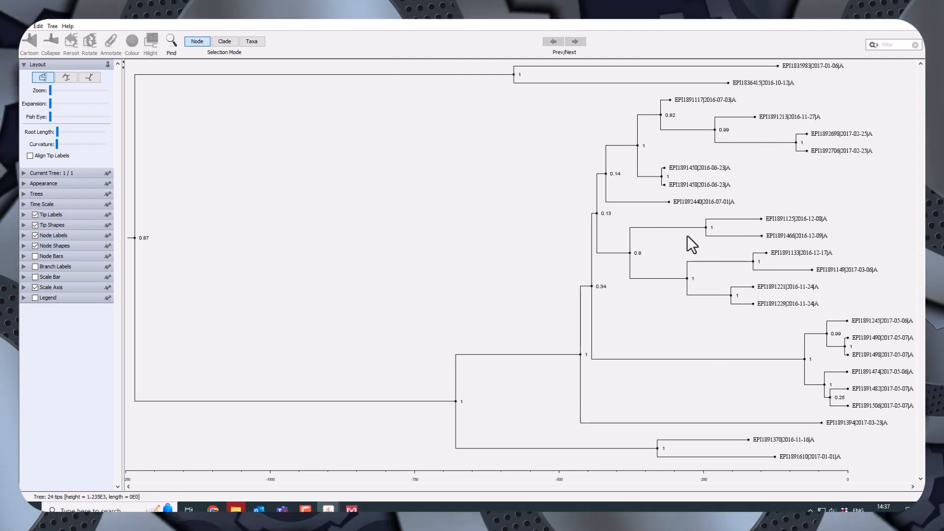
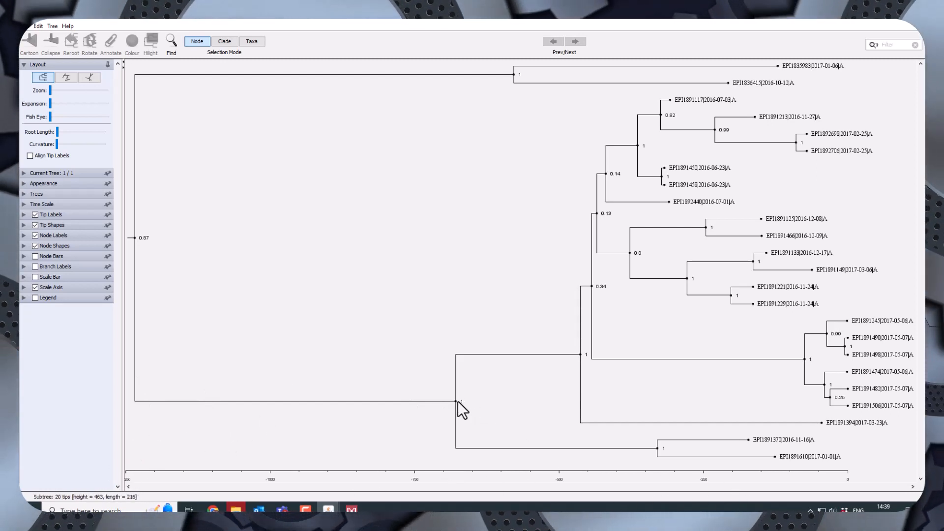
{"action": "left_click", "coordinate": [323, 331]}
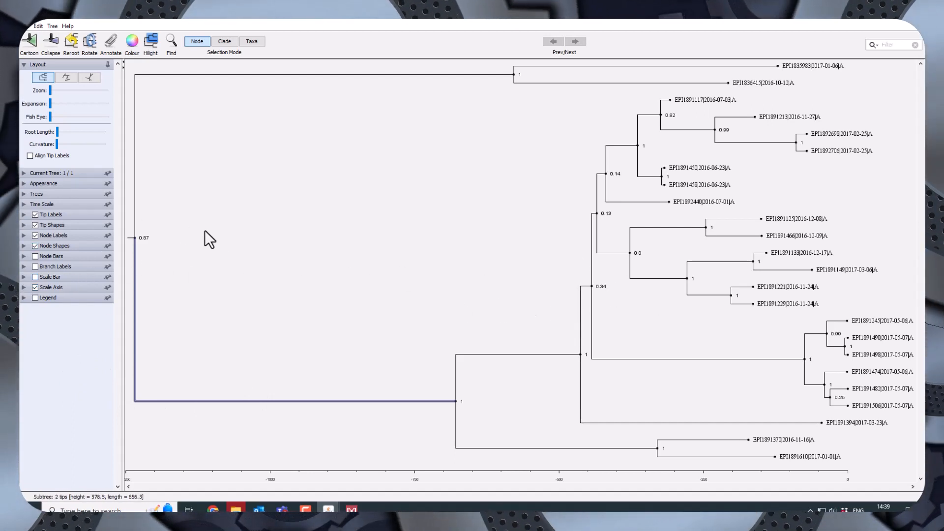
Turn on node bars displaying height_95%_HPD for the tree's nodes.
{"action": "left_click", "coordinate": [35, 256]}
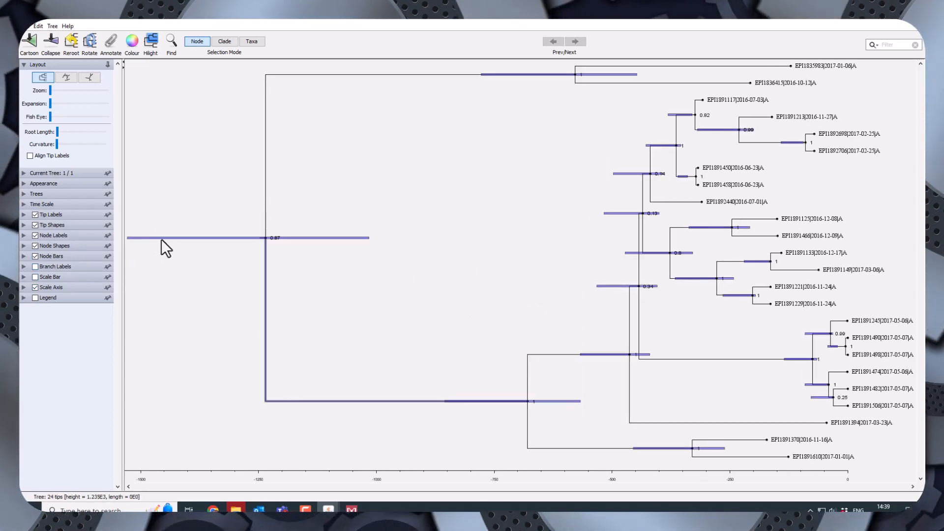
{"action": "left_click", "coordinate": [23, 256]}
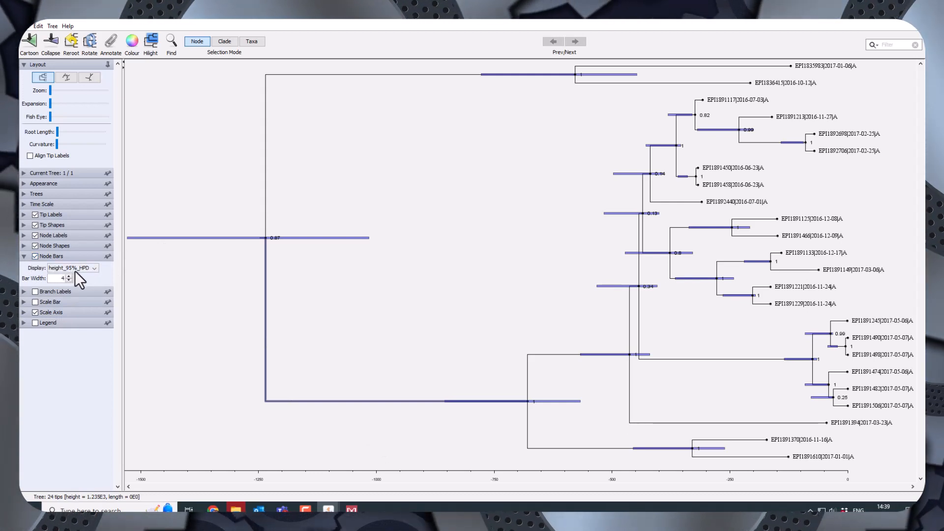
{"action": "left_click", "coordinate": [94, 269]}
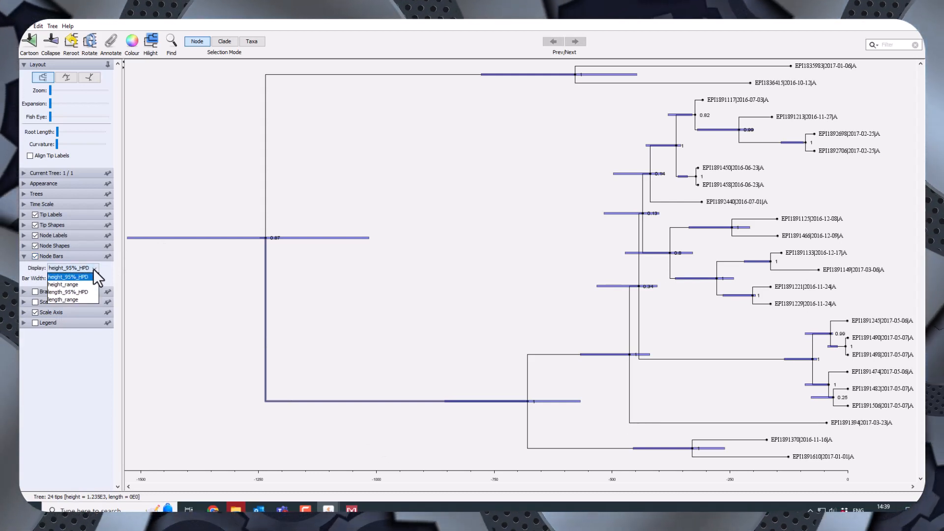
{"action": "left_click", "coordinate": [94, 269]}
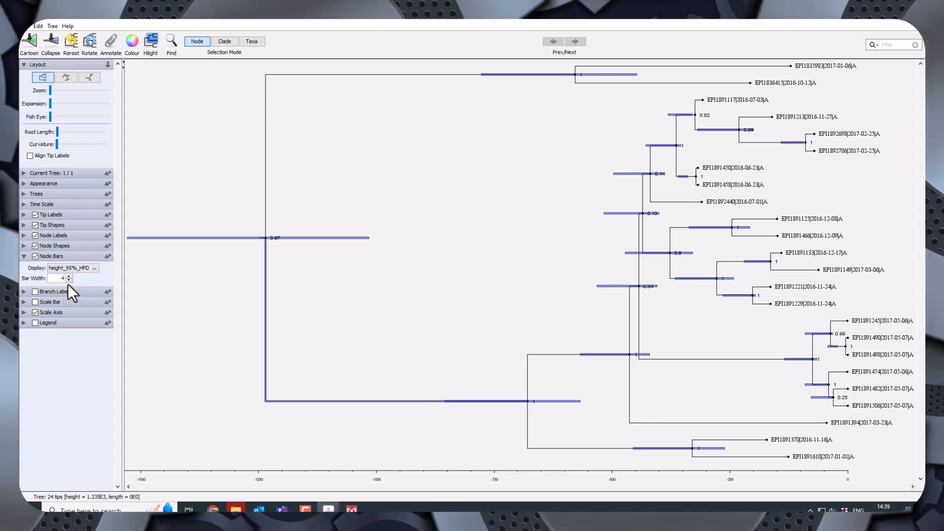
{"action": "left_click", "coordinate": [24, 256]}
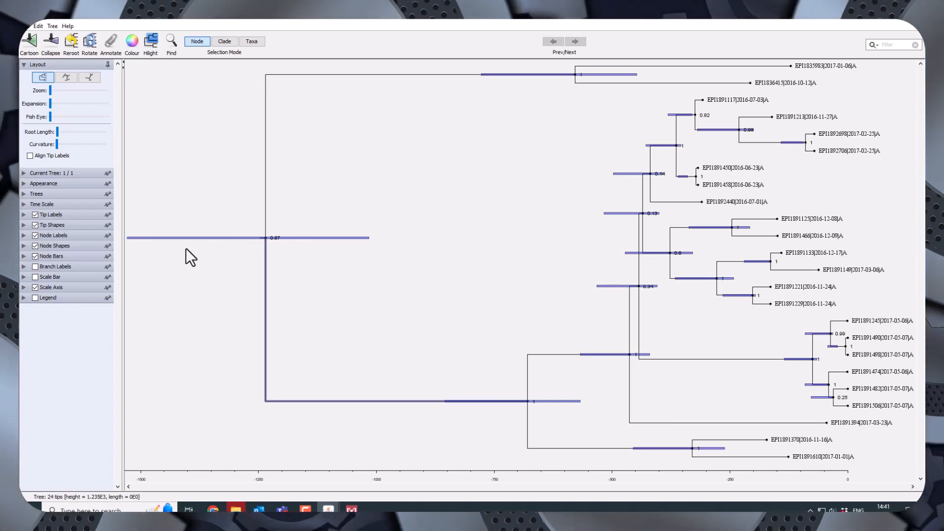
{"action": "left_click", "coordinate": [265, 92]}
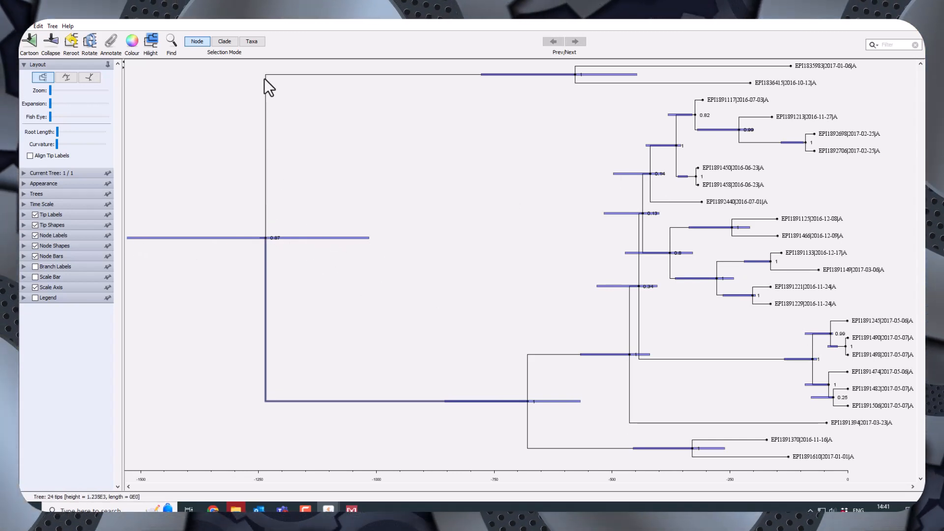